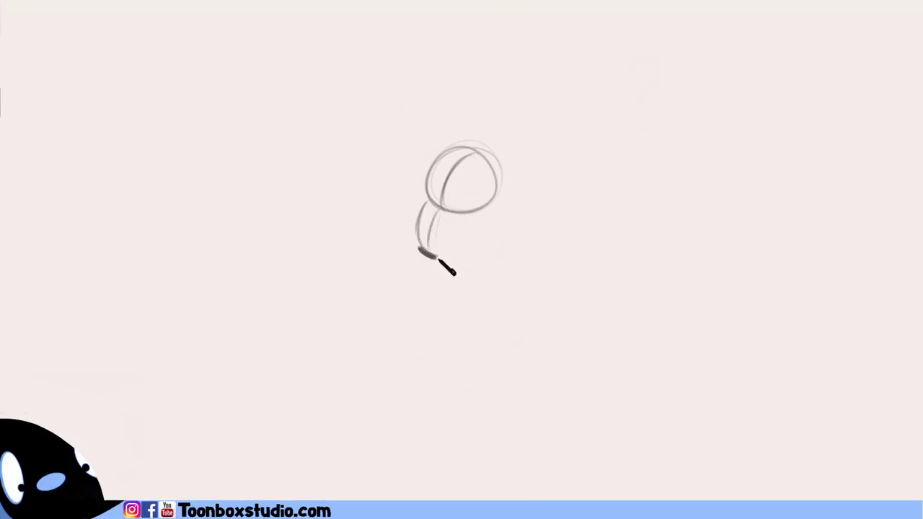
Step: Continue the rough figure sketch with construction strokes below the head and neck
mouse_move(423, 252)
mouse_down()
mouse_move(442, 193)
mouse_move(452, 203)
mouse_move(448, 153)
mouse_move(466, 254)
mouse_move(415, 269)
mouse_move(319, 216)
mouse_move(340, 311)
mouse_move(365, 354)
mouse_move(491, 350)
mouse_move(420, 262)
mouse_move(505, 459)
mouse_up()
drag(311, 403, 577, 401)
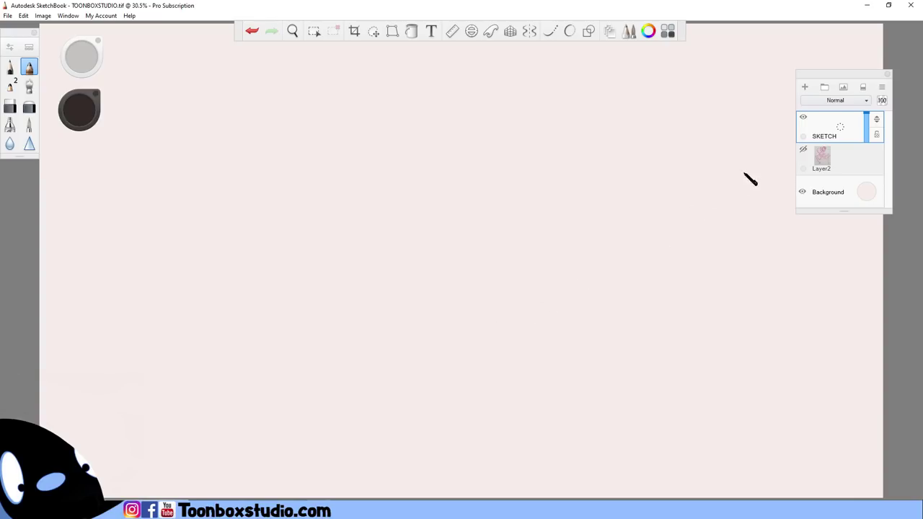
Step: Make the reference drawing on Layer2 visible
click(802, 150)
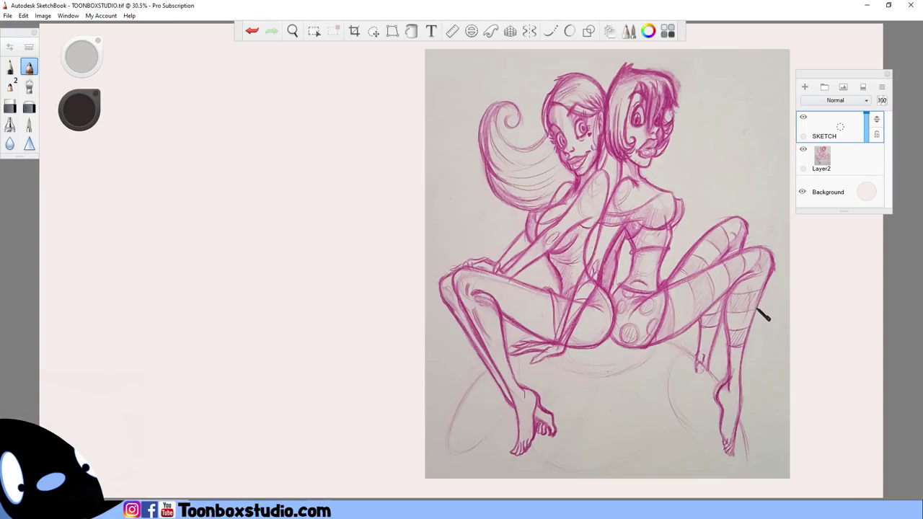
Step: Draw an arrow pointing at the reference, a large circle around the left figure's head, and ovals over her mouth and eyes
mouse_move(388, 234)
mouse_down()
mouse_move(478, 232)
mouse_move(456, 245)
mouse_up()
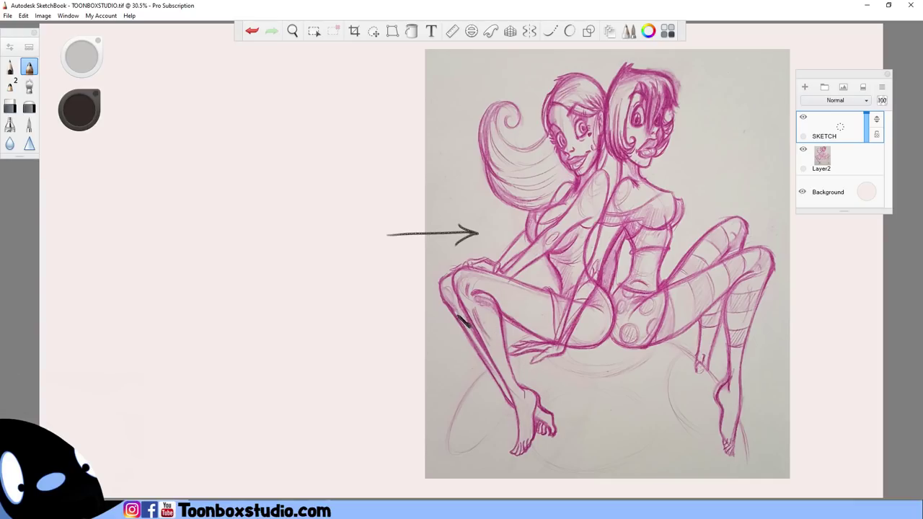
mouse_move(567, 88)
mouse_down()
mouse_move(526, 175)
mouse_move(588, 70)
mouse_move(575, 198)
mouse_up()
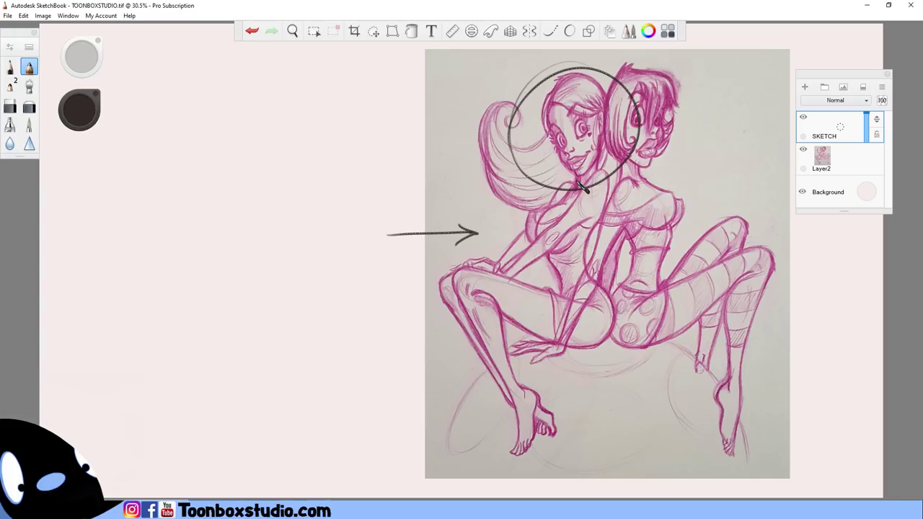
drag(561, 174, 603, 165)
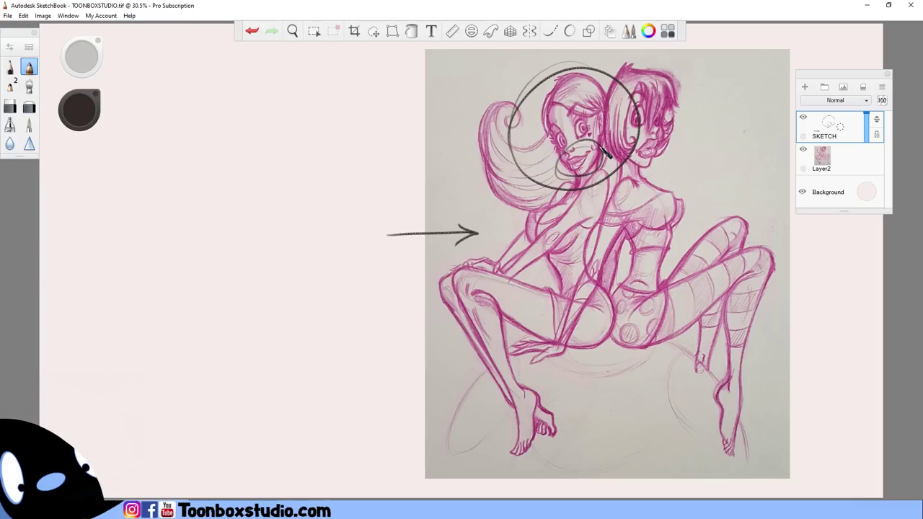
mouse_move(583, 109)
mouse_down()
mouse_move(548, 151)
mouse_move(602, 138)
mouse_up()
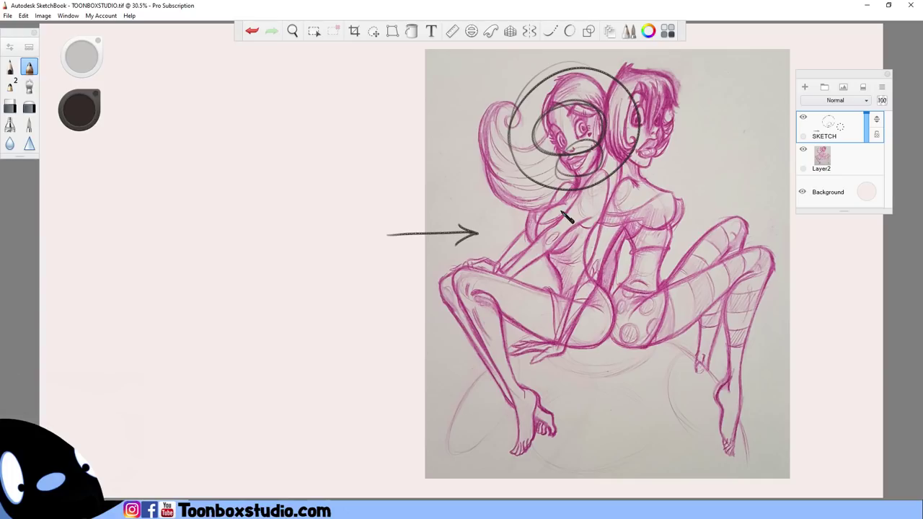
Step: Mark the left figure's chest, arm, waist, hip, thigh and lower leg with construction shapes and clear the SKETCH layer
mouse_move(577, 199)
mouse_down()
mouse_move(564, 252)
mouse_move(522, 209)
mouse_move(546, 194)
mouse_move(590, 217)
mouse_up()
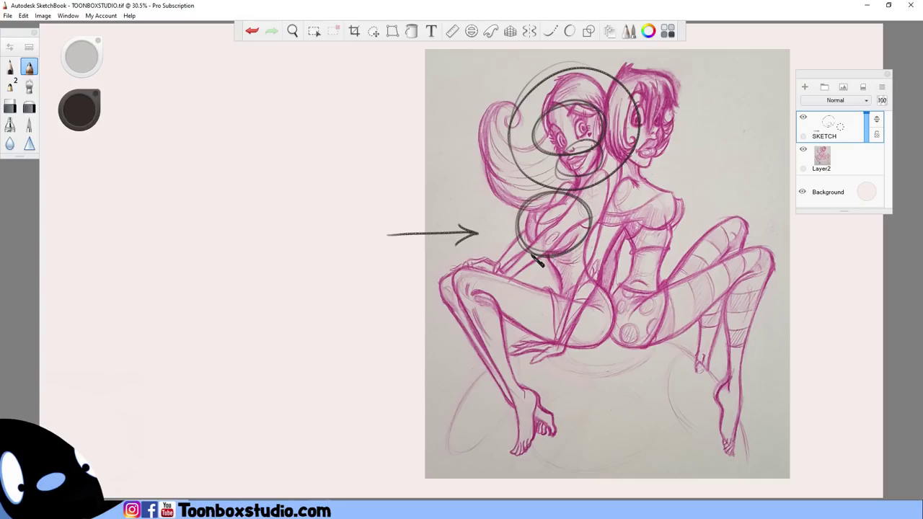
drag(538, 262, 610, 181)
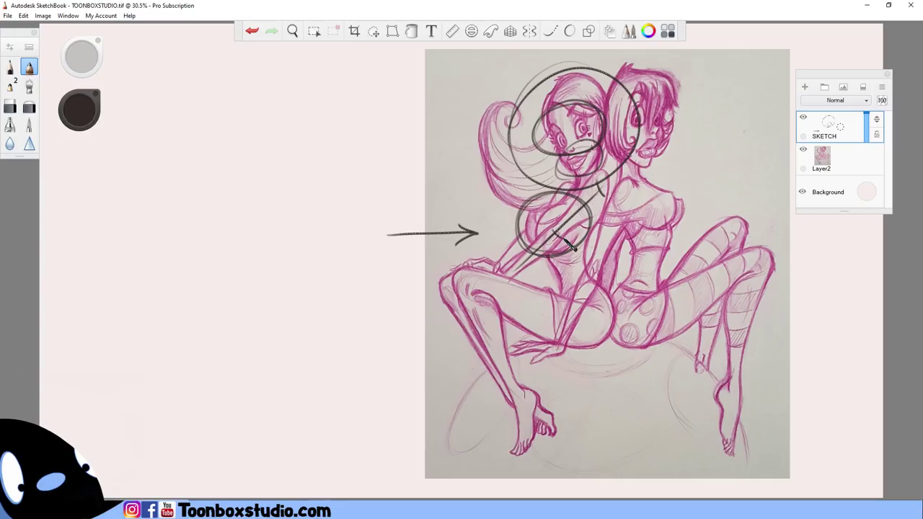
drag(567, 273, 598, 287)
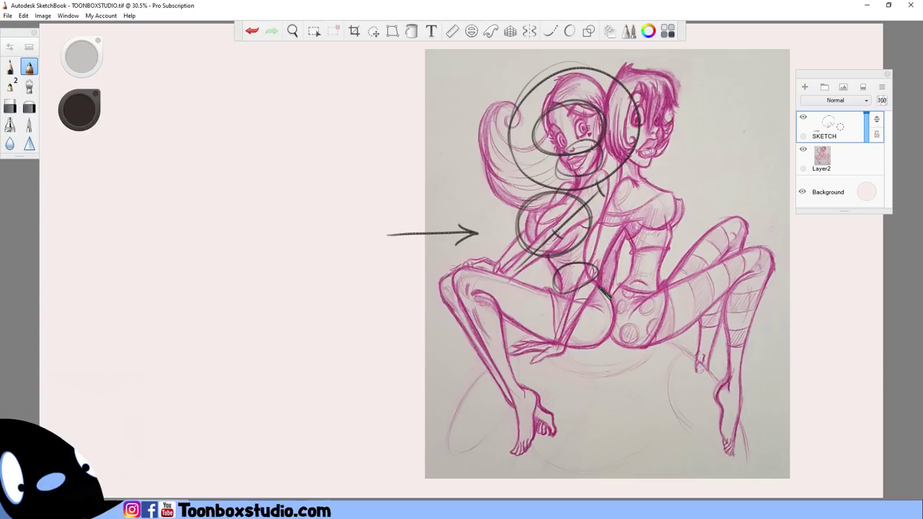
drag(577, 350, 602, 288)
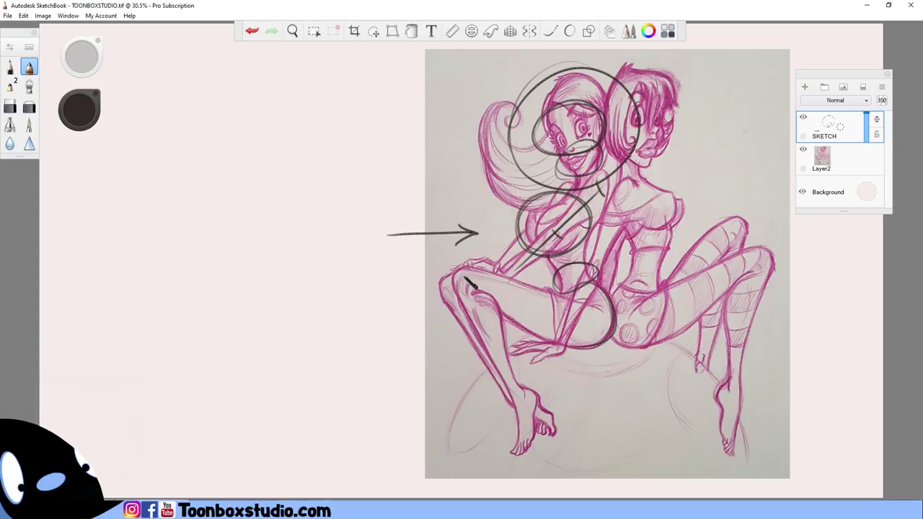
mouse_move(491, 280)
mouse_down()
mouse_move(479, 287)
mouse_move(599, 348)
mouse_up()
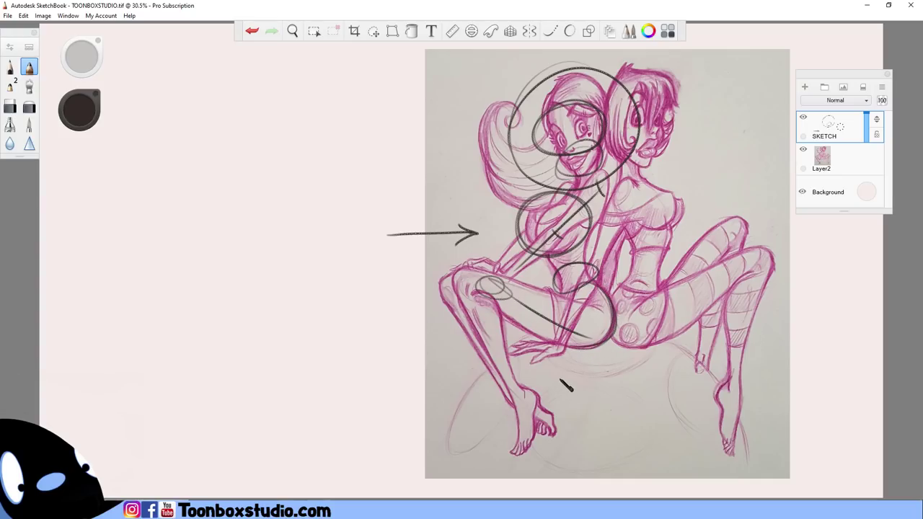
drag(450, 286, 513, 439)
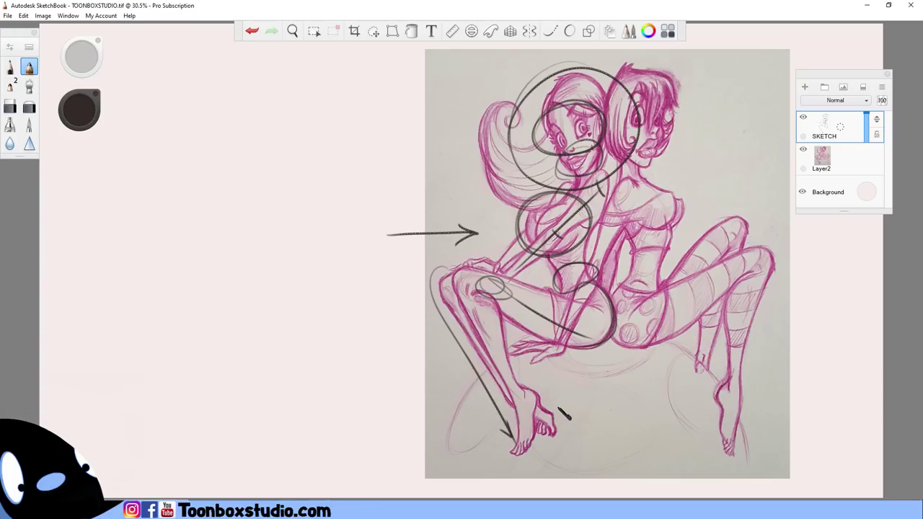
click(863, 88)
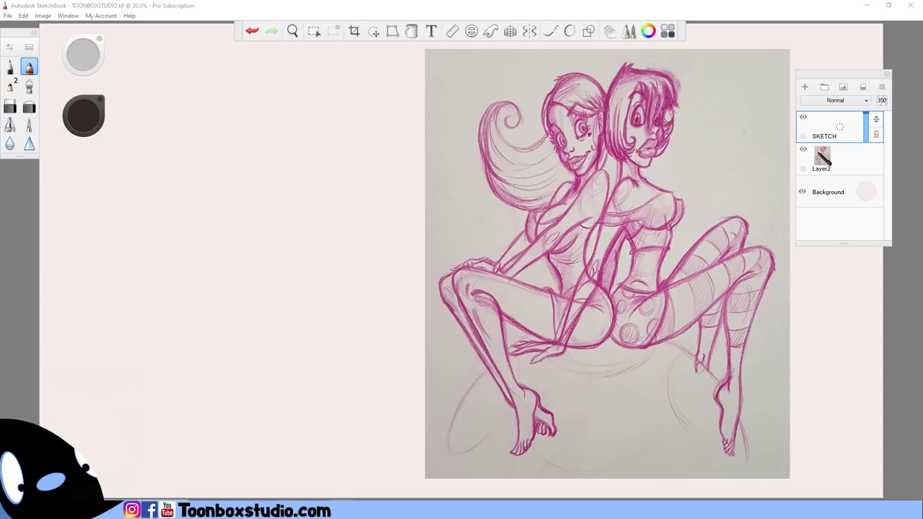
Step: Duplicate Layer2, place the copy at a smaller size beside the original, and lower its opacity to 34
click(822, 158)
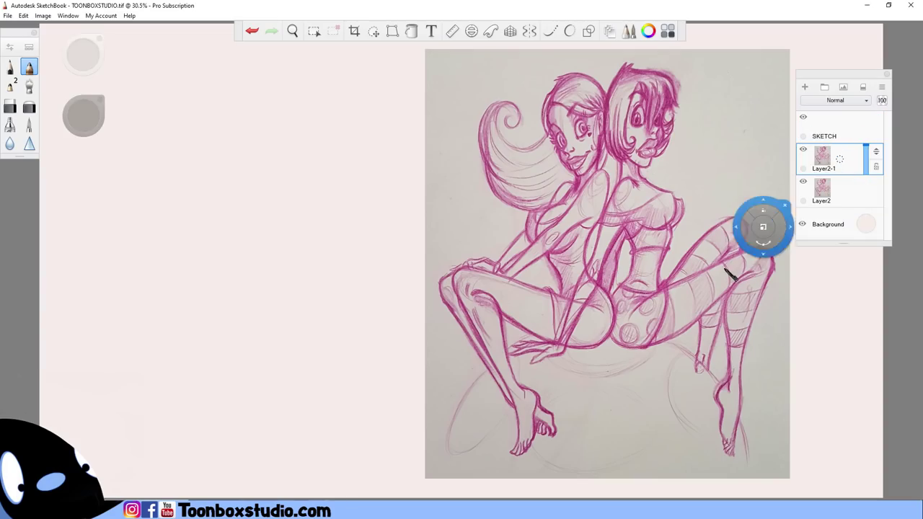
mouse_move(724, 339)
mouse_down()
mouse_move(418, 340)
mouse_move(449, 354)
mouse_move(427, 369)
mouse_move(438, 376)
mouse_up()
drag(873, 166, 869, 165)
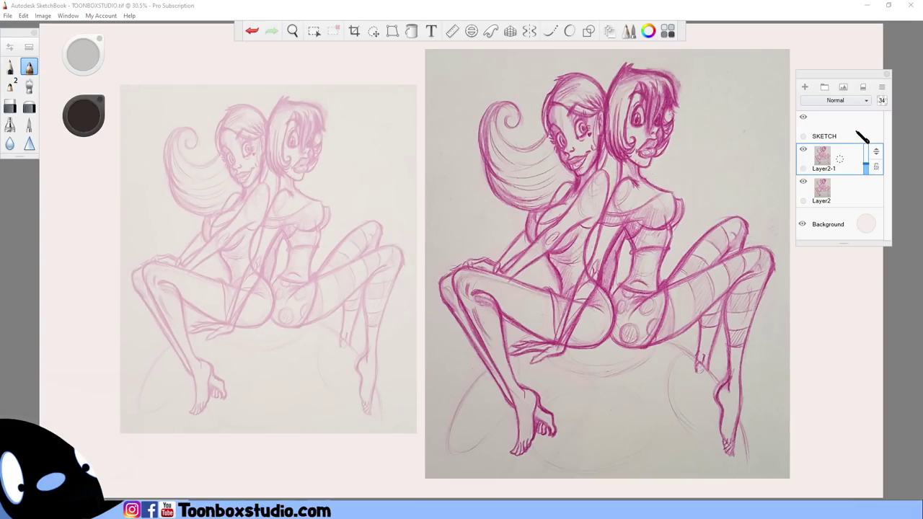
Step: On the SKETCH layer, draw ovals for the left figure's chest, belly and hips over the faded copy
click(856, 130)
key(space)
drag(343, 222, 382, 205)
drag(440, 222, 632, 227)
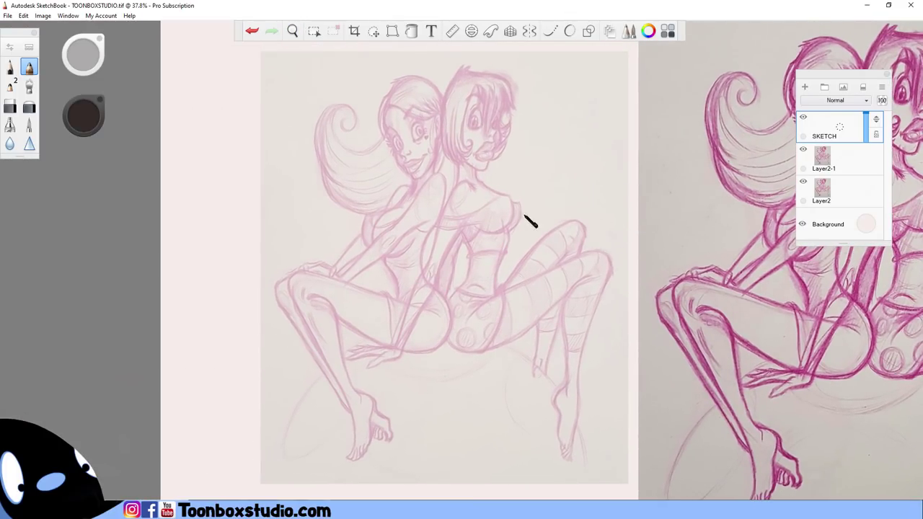
key(b)
mouse_move(421, 233)
mouse_down()
mouse_move(459, 202)
mouse_move(433, 247)
mouse_up()
key(b)
mouse_move(415, 217)
mouse_down()
mouse_move(427, 204)
mouse_move(418, 202)
mouse_move(439, 212)
mouse_move(414, 249)
mouse_move(430, 206)
mouse_move(427, 242)
mouse_move(427, 197)
mouse_move(418, 271)
mouse_move(389, 265)
mouse_move(419, 268)
mouse_move(387, 256)
mouse_up()
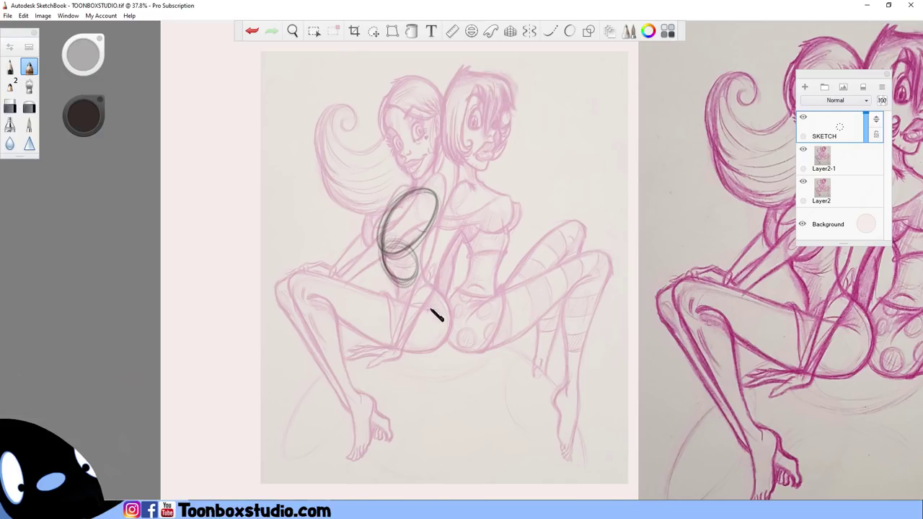
mouse_move(401, 307)
mouse_down()
mouse_move(410, 338)
mouse_move(398, 324)
mouse_move(425, 333)
mouse_move(454, 288)
mouse_up()
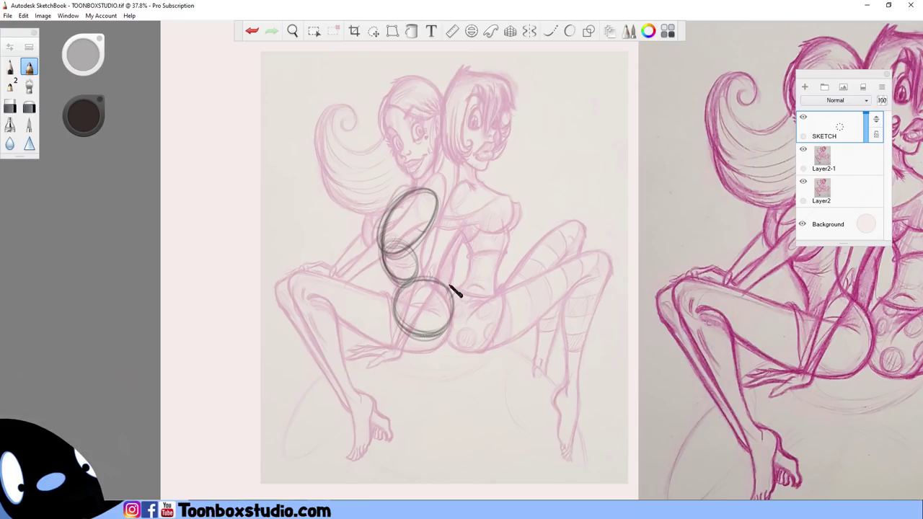
Step: Connect the torso ovals with flowing contour lines along the back, hip and front of the body
mouse_move(434, 185)
mouse_down()
mouse_move(417, 250)
mouse_move(426, 228)
mouse_move(422, 259)
mouse_move(448, 292)
mouse_up()
mouse_move(417, 252)
mouse_down()
mouse_move(449, 290)
mouse_move(441, 284)
mouse_move(435, 336)
mouse_up()
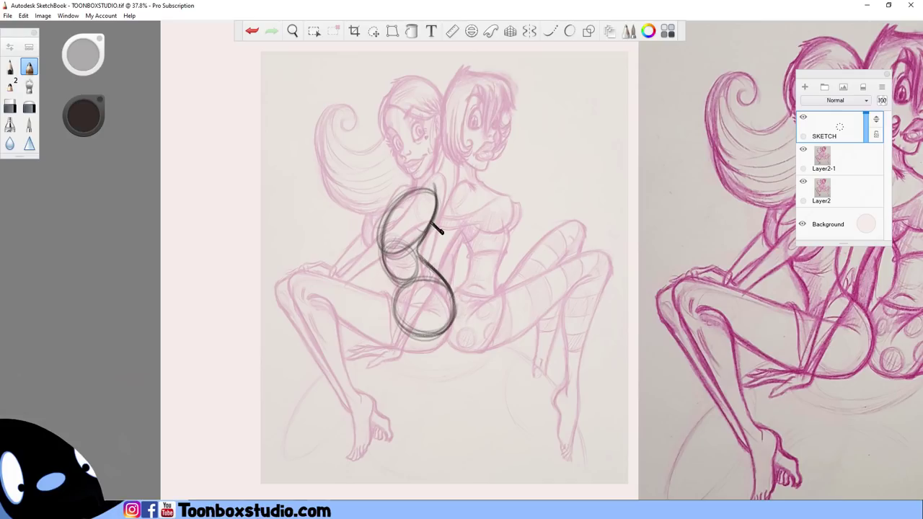
drag(437, 195, 434, 169)
mouse_move(387, 233)
mouse_down()
mouse_move(422, 195)
mouse_move(387, 242)
mouse_move(407, 326)
mouse_up()
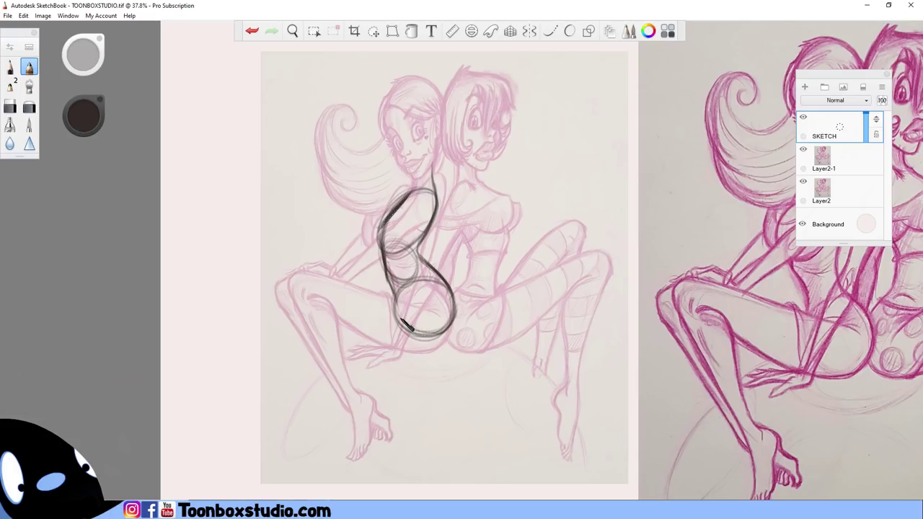
Step: Sketch the neck, round head, jaw and ear above the torso and clear the lasso selection
drag(409, 195, 418, 171)
mouse_move(393, 130)
mouse_down()
mouse_move(390, 153)
mouse_move(436, 140)
mouse_move(414, 180)
mouse_move(422, 160)
mouse_move(404, 169)
mouse_move(424, 153)
mouse_move(412, 170)
mouse_move(431, 176)
mouse_move(440, 151)
mouse_move(411, 79)
mouse_move(398, 181)
mouse_up()
click(375, 31)
mouse_move(475, 284)
mouse_down()
mouse_move(498, 330)
mouse_move(503, 297)
mouse_move(501, 325)
mouse_up()
key(ctrl+d)
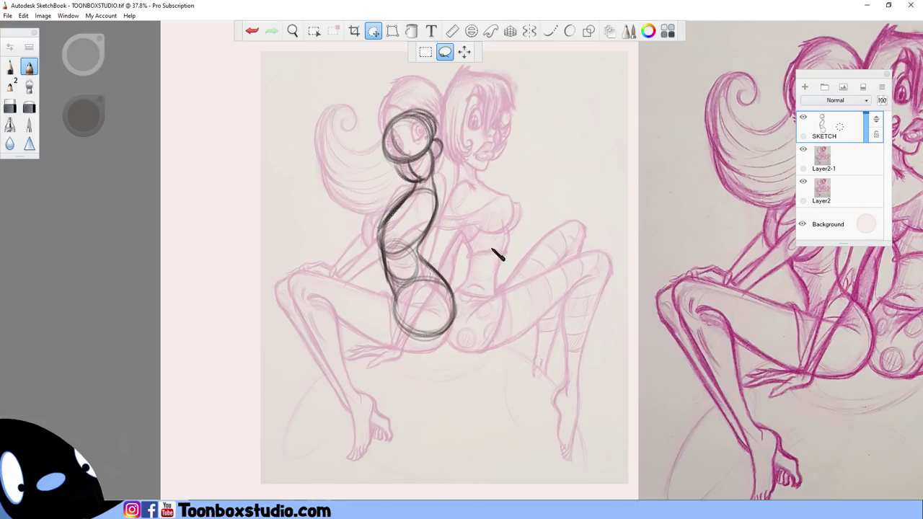
key(Escape)
Step: Darken the torso contours from the neck down the back and along the front to the hips
drag(433, 160, 430, 221)
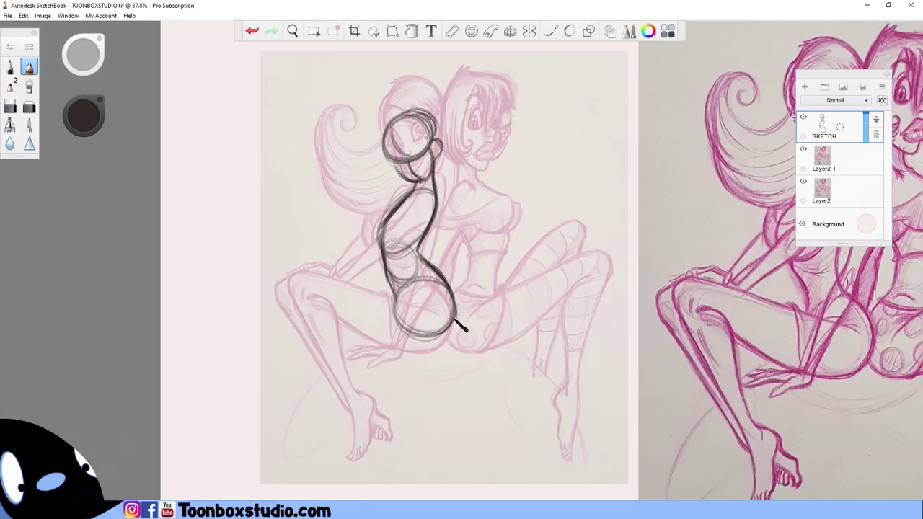
drag(407, 197, 382, 237)
drag(393, 287, 404, 326)
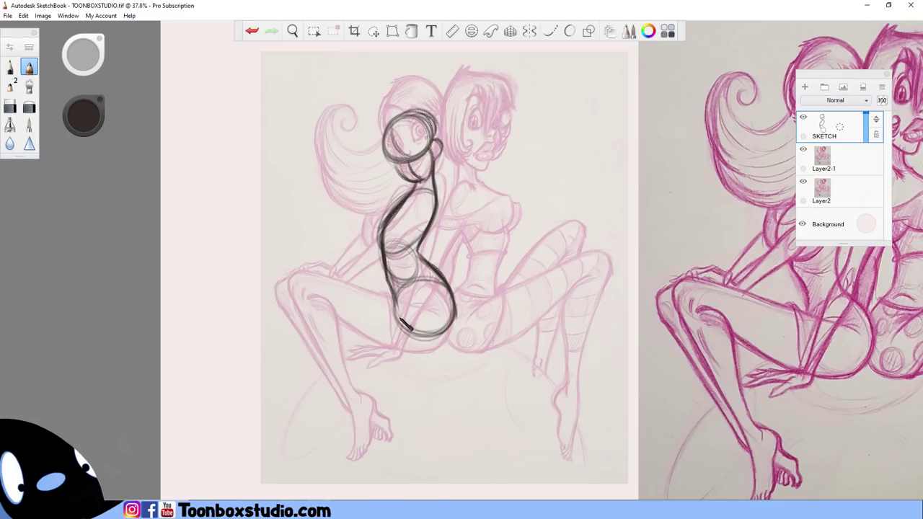
Step: Sketch the near thigh from the hips to a knee oval with a guide arc, and darken its upper and lower contours
mouse_move(412, 207)
mouse_down()
mouse_move(323, 287)
mouse_move(405, 208)
mouse_move(350, 281)
mouse_move(402, 209)
mouse_move(354, 277)
mouse_move(327, 268)
mouse_move(311, 279)
mouse_move(356, 266)
mouse_move(329, 297)
mouse_move(383, 334)
mouse_up()
mouse_move(338, 301)
mouse_down()
mouse_move(441, 321)
mouse_move(420, 345)
mouse_up()
drag(331, 273, 424, 298)
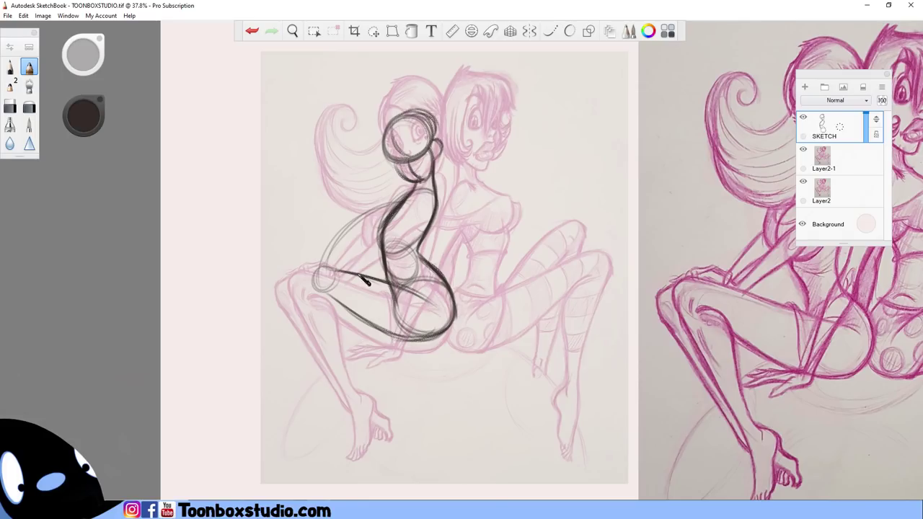
drag(325, 268, 398, 284)
drag(328, 300, 376, 328)
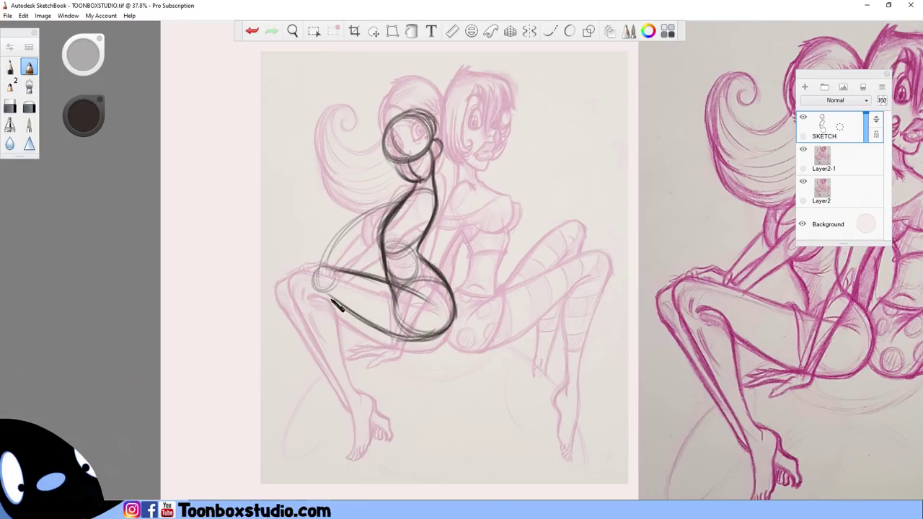
mouse_move(329, 297)
mouse_down()
mouse_move(399, 343)
mouse_move(348, 315)
mouse_move(425, 343)
mouse_up()
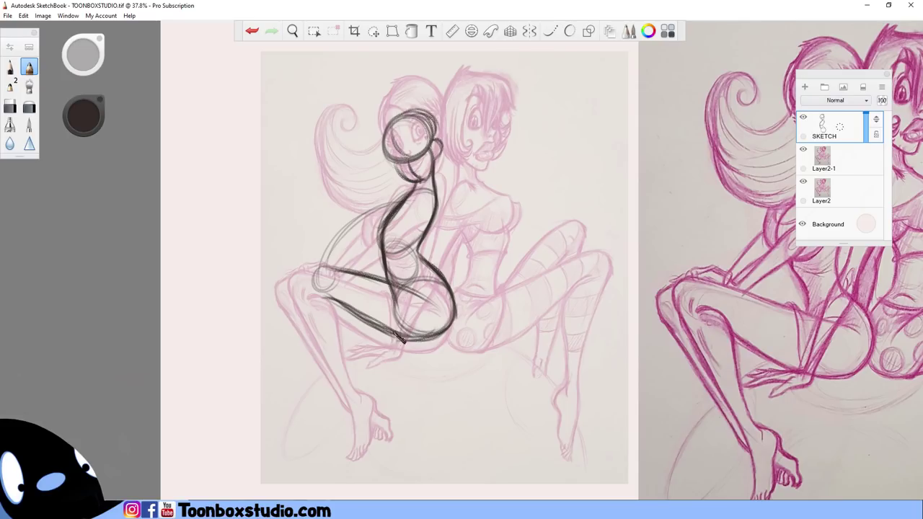
mouse_move(357, 317)
mouse_down()
mouse_move(447, 338)
mouse_move(431, 343)
mouse_move(412, 338)
mouse_move(445, 299)
mouse_move(440, 334)
mouse_move(454, 333)
mouse_move(436, 342)
mouse_move(451, 300)
mouse_move(447, 343)
mouse_up()
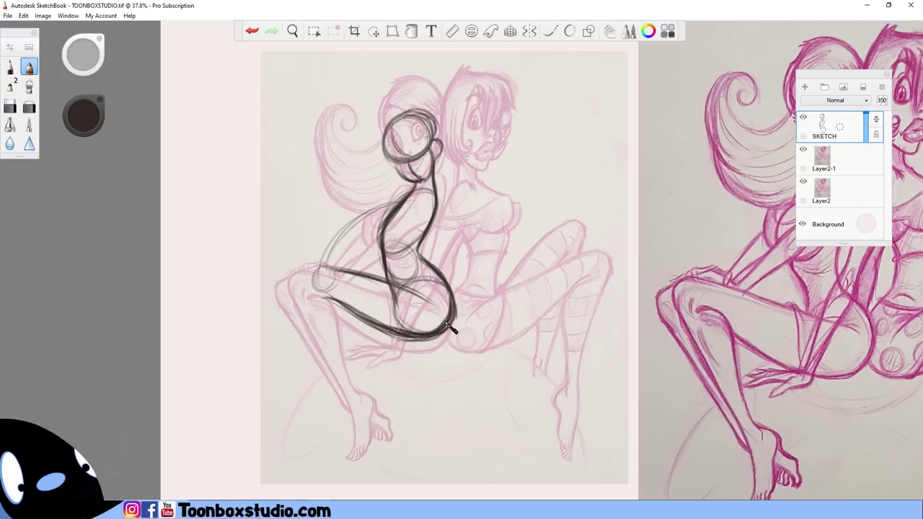
Step: Outline the knee, add a curved guide for the lower leg's length, and draw the shin down to the foot
mouse_move(326, 269)
mouse_down()
mouse_move(316, 285)
mouse_move(330, 358)
mouse_up()
mouse_move(326, 274)
mouse_down()
mouse_move(315, 292)
mouse_move(329, 364)
mouse_up()
mouse_move(391, 366)
mouse_down()
mouse_move(427, 325)
mouse_move(354, 397)
mouse_move(421, 326)
mouse_move(345, 381)
mouse_move(400, 375)
mouse_up()
drag(323, 307, 346, 429)
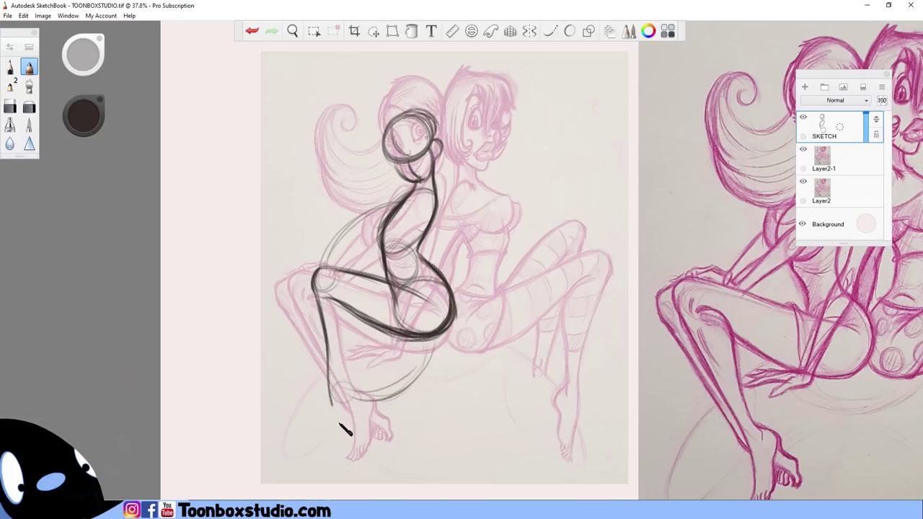
drag(333, 362, 350, 437)
mouse_move(325, 300)
mouse_down()
mouse_move(328, 376)
mouse_move(343, 426)
mouse_up()
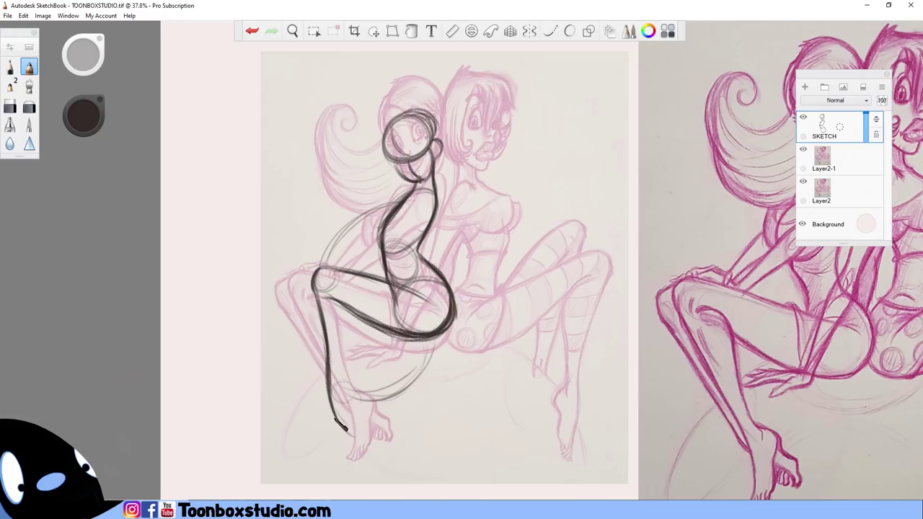
drag(333, 385, 339, 413)
Step: Draw the curved calf contour from behind the knee down toward the ankle
mouse_move(324, 329)
mouse_down()
mouse_move(352, 339)
mouse_move(351, 318)
mouse_move(344, 366)
mouse_up()
mouse_move(360, 326)
mouse_down()
mouse_move(349, 386)
mouse_move(364, 345)
mouse_up()
drag(342, 304, 351, 329)
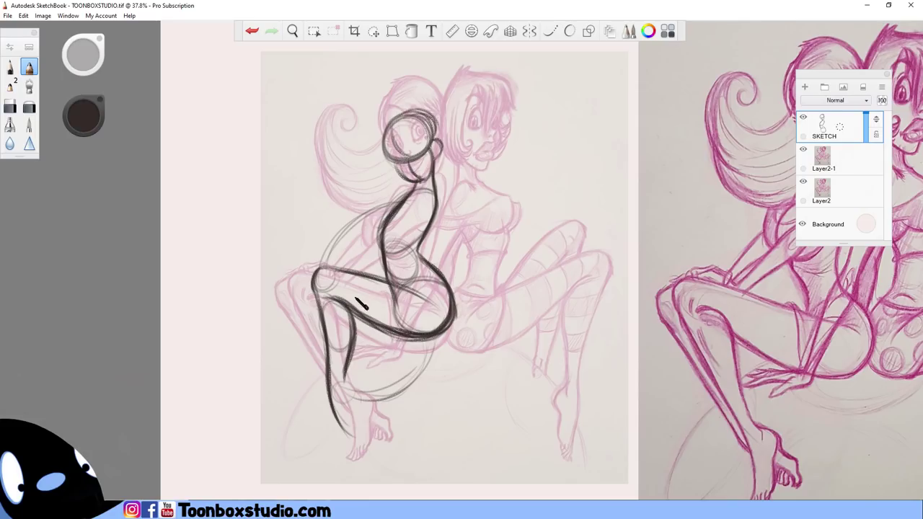
Step: Erase the heavy overlapping lines behind the knee, where the calf meets the thigh's underside
key(e)
drag(333, 301, 358, 341)
drag(362, 317, 386, 326)
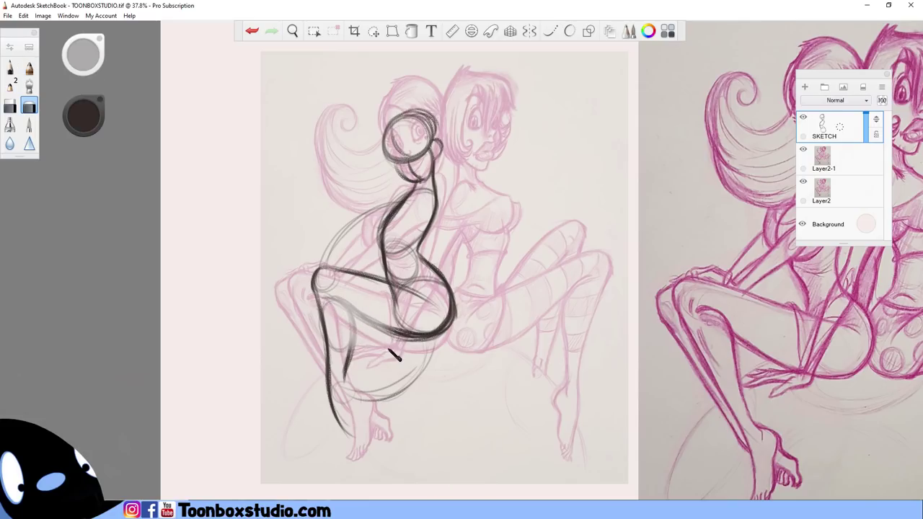
Step: Redraw the thigh's underside and the calf behind the knee, add the foot, and thicken the contour toward the buttock
key(b)
mouse_move(337, 300)
mouse_down()
mouse_move(382, 328)
mouse_move(404, 326)
mouse_up()
mouse_move(338, 300)
mouse_down()
mouse_move(355, 322)
mouse_move(351, 342)
mouse_up()
mouse_move(357, 407)
mouse_down()
mouse_move(345, 393)
mouse_move(359, 440)
mouse_move(362, 404)
mouse_move(343, 433)
mouse_up()
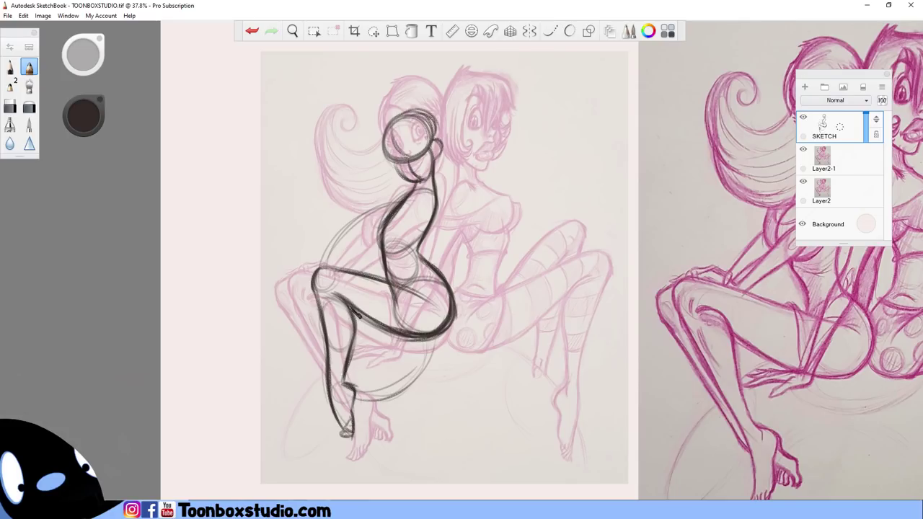
drag(353, 311, 438, 332)
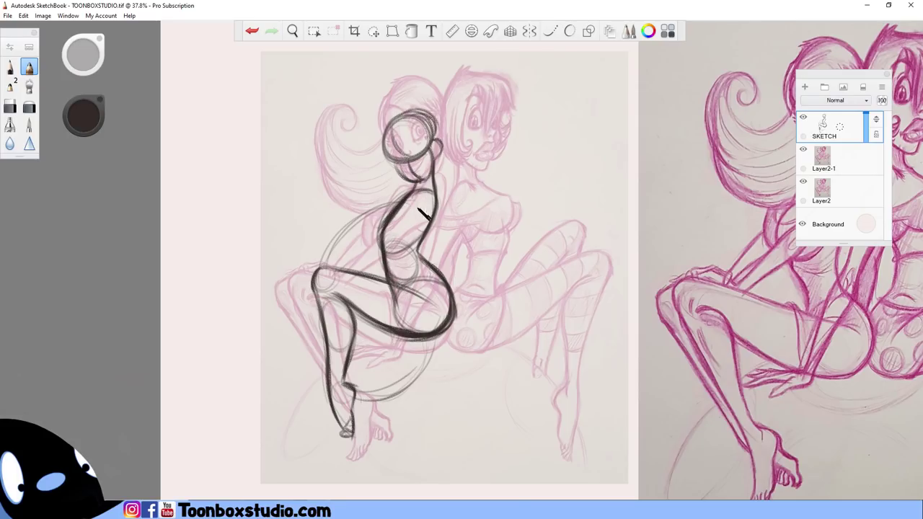
Step: Sketch the arm from a shoulder oval to a bent elbow with the forearm reaching the knee, erasing stray construction lines
mouse_move(308, 257)
mouse_down()
mouse_move(318, 296)
mouse_move(316, 269)
mouse_move(363, 278)
mouse_move(334, 268)
mouse_move(399, 251)
mouse_up()
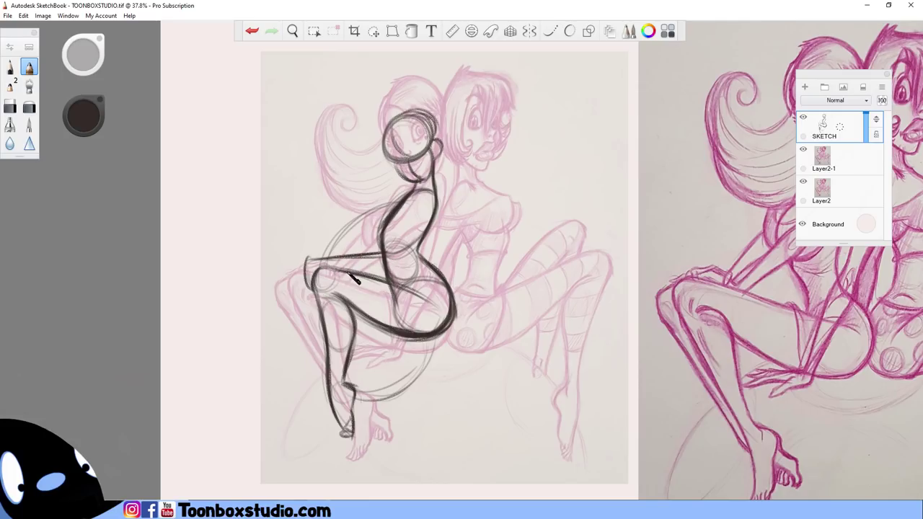
mouse_move(356, 281)
mouse_down()
mouse_move(328, 269)
mouse_move(391, 274)
mouse_move(416, 190)
mouse_move(432, 198)
mouse_move(408, 215)
mouse_move(430, 215)
mouse_move(430, 189)
mouse_move(418, 231)
mouse_move(395, 250)
mouse_move(417, 261)
mouse_move(421, 234)
mouse_up()
mouse_move(397, 267)
mouse_down()
mouse_move(424, 235)
mouse_move(435, 194)
mouse_move(444, 209)
mouse_move(423, 239)
mouse_move(416, 196)
mouse_move(413, 209)
mouse_move(402, 199)
mouse_move(380, 242)
mouse_move(419, 198)
mouse_move(395, 231)
mouse_move(421, 201)
mouse_move(399, 265)
mouse_move(407, 259)
mouse_move(397, 273)
mouse_move(401, 242)
mouse_move(370, 276)
mouse_move(397, 271)
mouse_up()
key(e)
key(b)
key(e)
key(b)
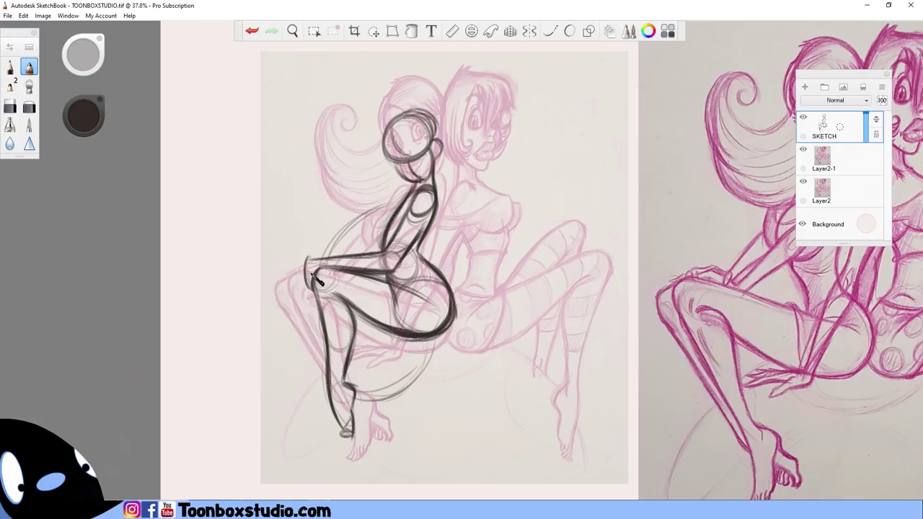
Step: Draw the hand gripping the knee, block in the face's guidelines and features, and reinforce the shin contour
drag(328, 266, 316, 285)
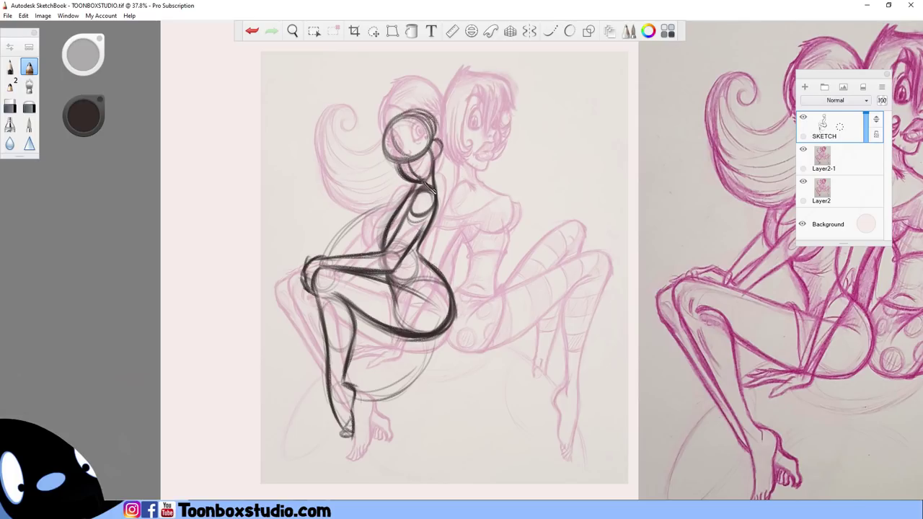
drag(440, 150, 428, 174)
mouse_move(415, 128)
mouse_down()
mouse_move(436, 149)
mouse_move(438, 138)
mouse_move(437, 186)
mouse_move(400, 166)
mouse_move(429, 136)
mouse_move(403, 159)
mouse_move(423, 129)
mouse_move(394, 124)
mouse_move(396, 154)
mouse_move(432, 175)
mouse_move(412, 140)
mouse_move(403, 166)
mouse_move(426, 166)
mouse_move(431, 154)
mouse_move(425, 185)
mouse_up()
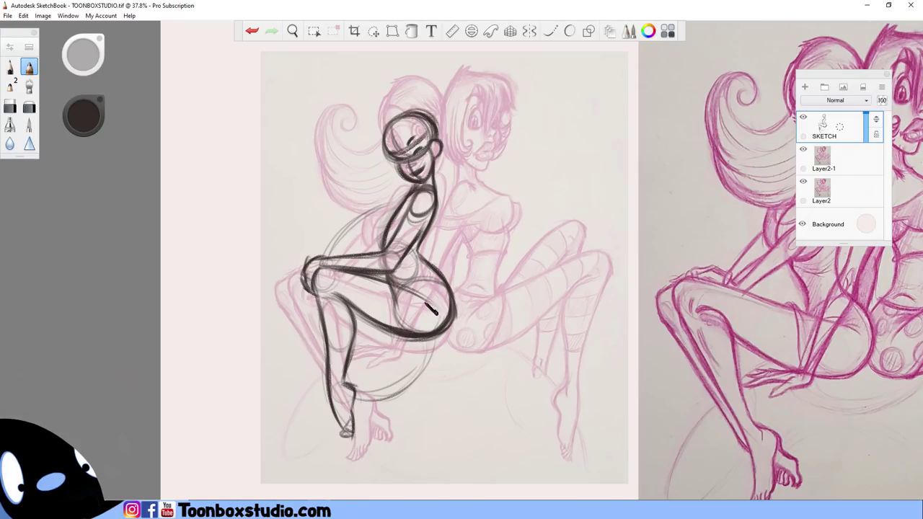
drag(318, 296, 336, 417)
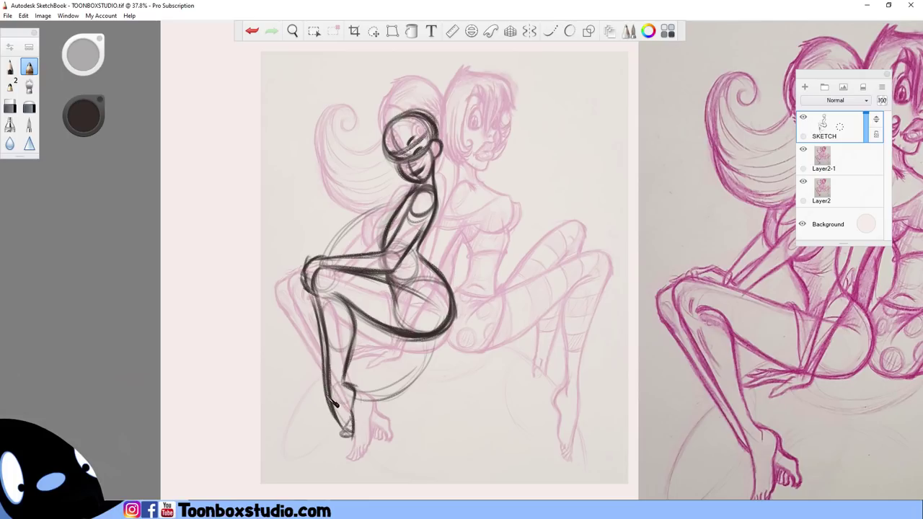
drag(311, 292, 320, 307)
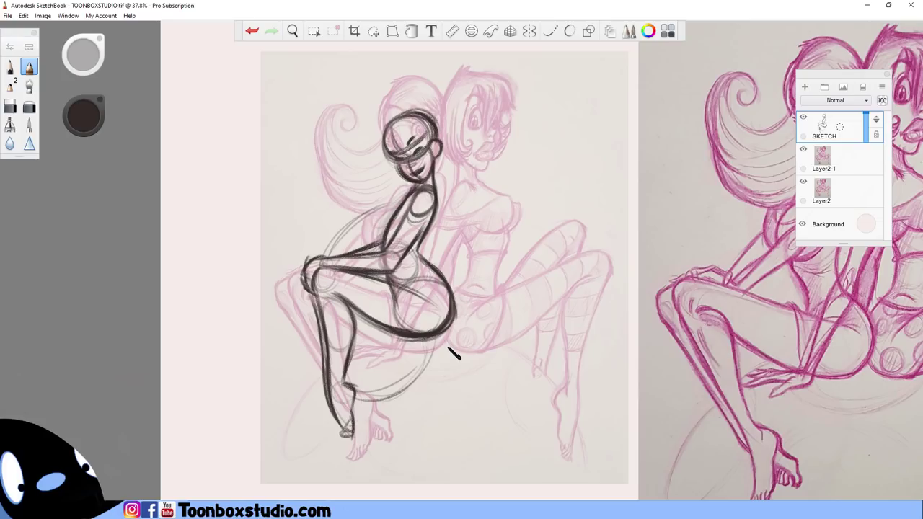
Step: Sketch a mushroom cap with a rounded underside beneath the seated figure, and draw the ground line at foot level
mouse_move(383, 334)
mouse_down()
mouse_move(388, 359)
mouse_move(417, 358)
mouse_move(381, 358)
mouse_move(457, 355)
mouse_up()
mouse_move(388, 354)
mouse_down()
mouse_move(460, 353)
mouse_move(462, 352)
mouse_up()
mouse_move(383, 359)
mouse_down()
mouse_move(416, 375)
mouse_move(387, 363)
mouse_move(396, 354)
mouse_move(441, 357)
mouse_move(425, 381)
mouse_up()
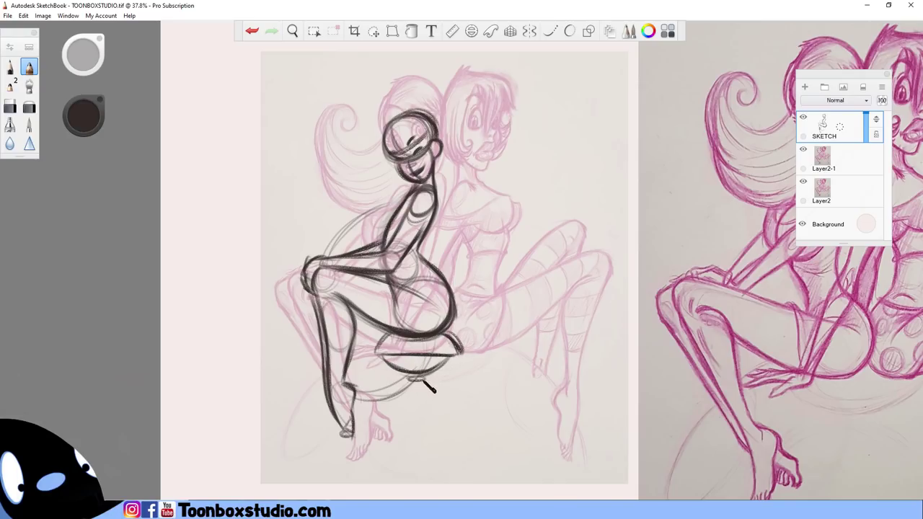
drag(359, 431, 459, 430)
drag(388, 430, 487, 432)
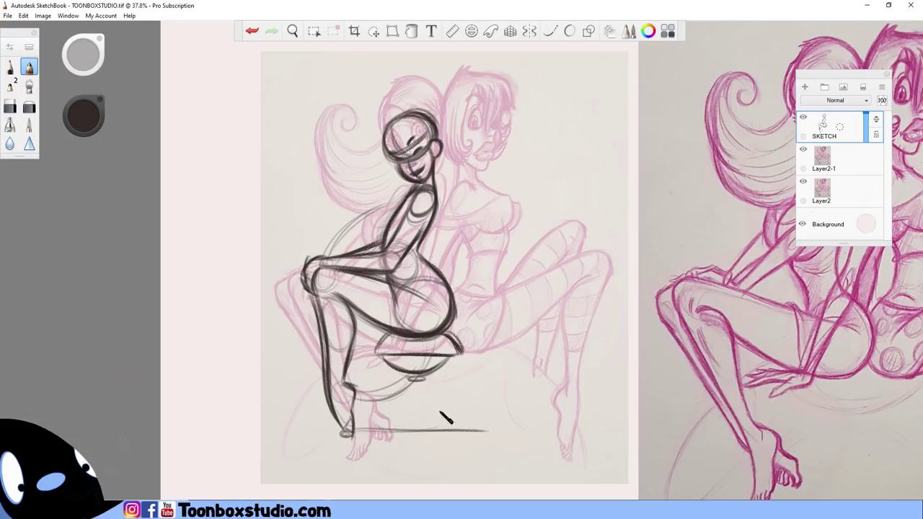
Step: Add the mushroom's flared stalk and gill lines, grass tufts at its base, and a heavier cap outline
mouse_move(406, 382)
mouse_down()
mouse_move(394, 423)
mouse_move(405, 391)
mouse_move(442, 427)
mouse_up()
drag(433, 419, 492, 430)
mouse_move(396, 417)
mouse_down()
mouse_move(387, 430)
mouse_move(357, 430)
mouse_up()
mouse_move(408, 394)
mouse_down()
mouse_move(401, 428)
mouse_move(436, 433)
mouse_move(376, 437)
mouse_move(476, 437)
mouse_up()
mouse_move(394, 336)
mouse_down()
mouse_move(401, 363)
mouse_move(461, 355)
mouse_up()
drag(404, 360, 417, 371)
drag(433, 359, 423, 370)
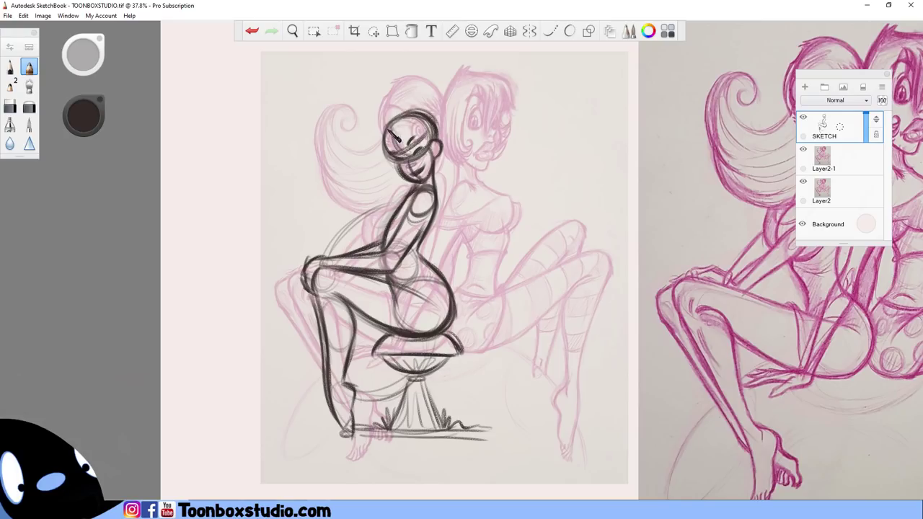
Step: Sketch a swept fringe and a round topknot on the head, and add the chest contour in front of the arm
mouse_move(383, 134)
mouse_down()
mouse_move(376, 151)
mouse_move(394, 163)
mouse_up()
drag(411, 84, 436, 102)
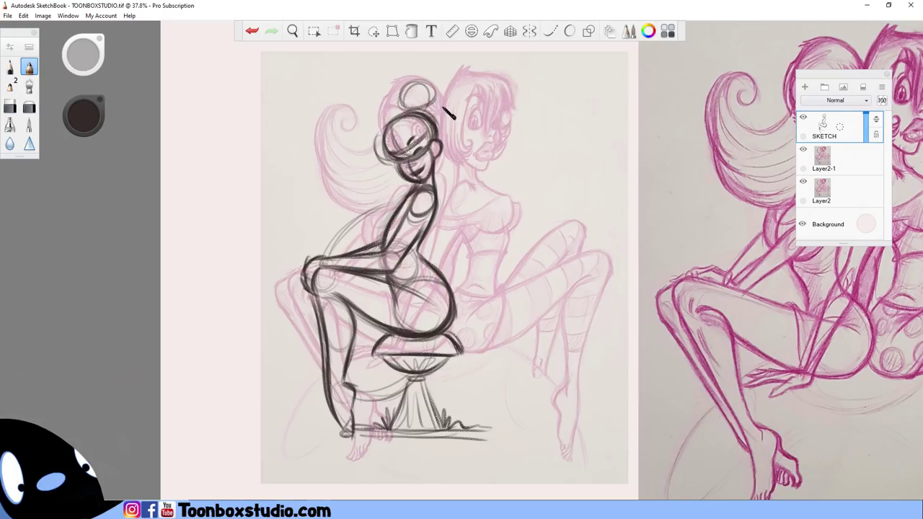
key(ctrl+0)
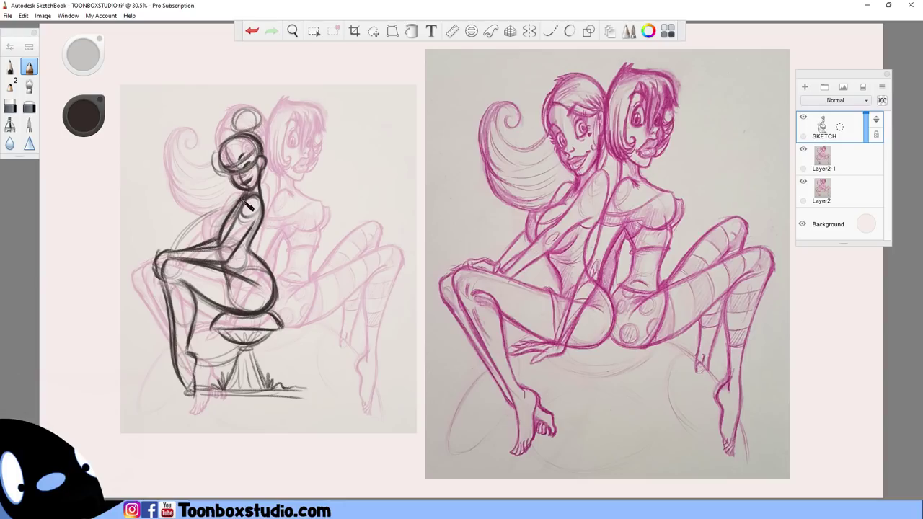
key(e)
key(e)
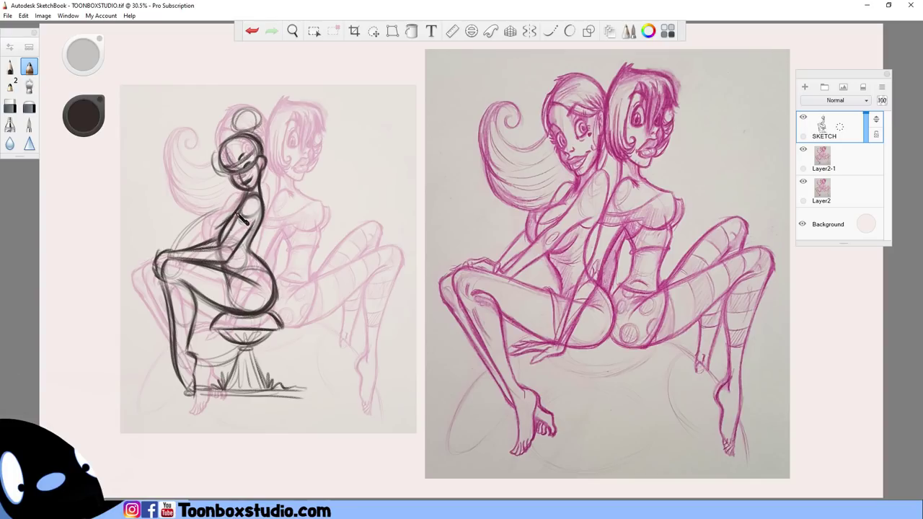
drag(221, 226, 217, 232)
Step: Hide Layer2-1, then enlarge the SKETCH drawing and move it beside the reference image
click(803, 149)
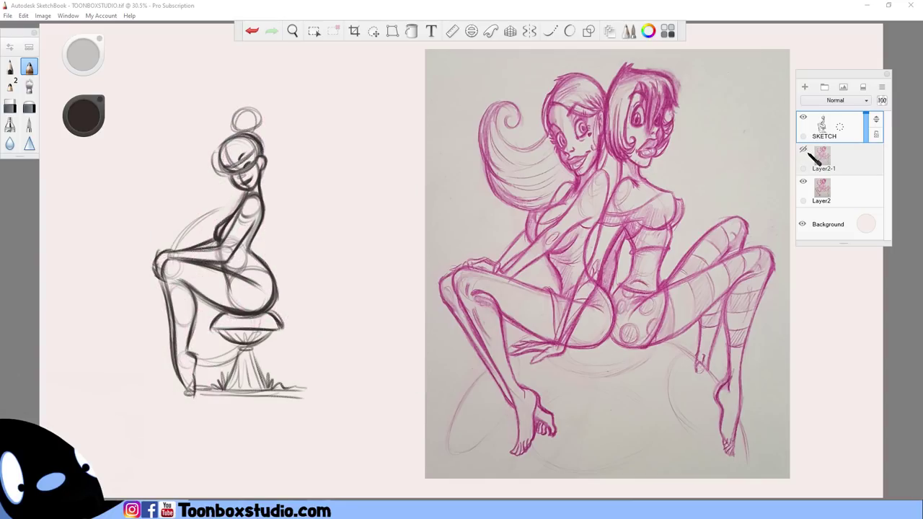
key(v)
click(521, 351)
mouse_move(520, 353)
mouse_down()
mouse_move(545, 345)
mouse_move(613, 396)
mouse_move(643, 407)
mouse_move(634, 406)
mouse_up()
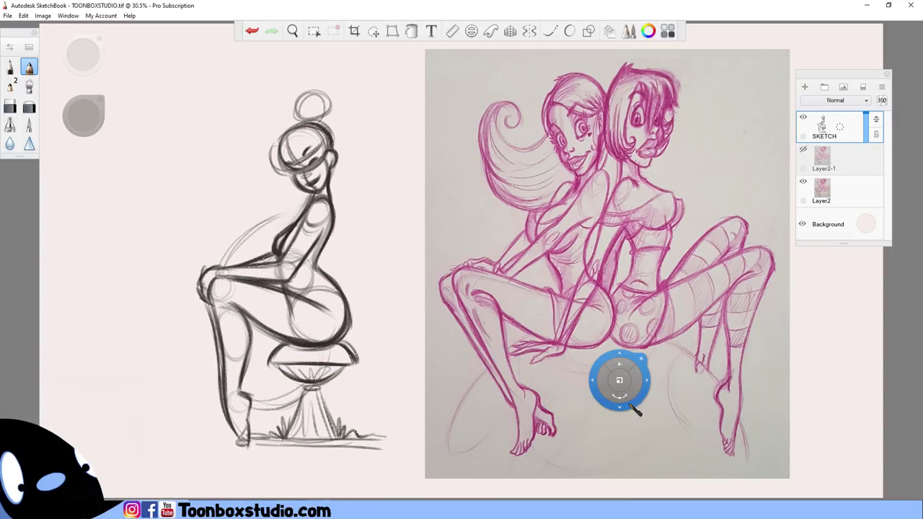
key(Escape)
Step: Fade the entire figure sketch to light grey with a large soft eraser, and switch back to the drawing brush
key(e)
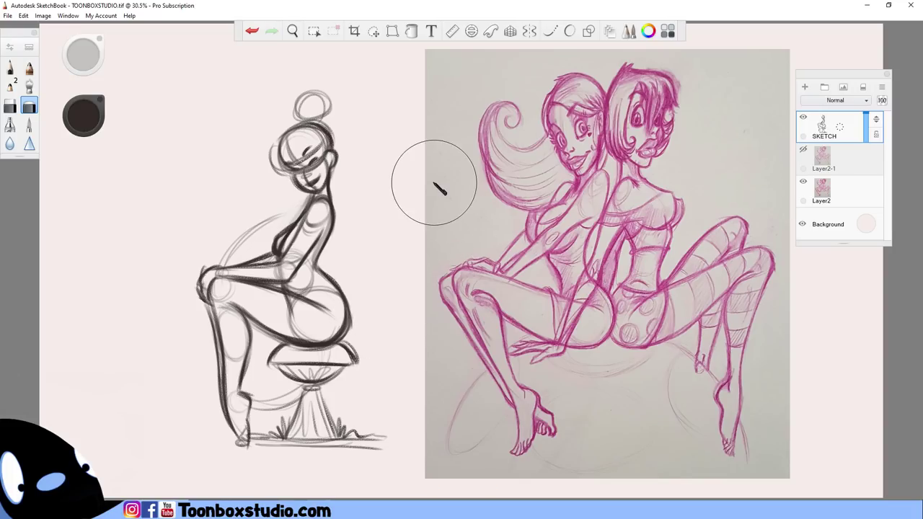
mouse_move(295, 134)
mouse_down()
mouse_move(354, 169)
mouse_move(353, 238)
mouse_move(200, 373)
mouse_move(210, 430)
mouse_move(331, 361)
mouse_move(339, 426)
mouse_move(379, 442)
mouse_up()
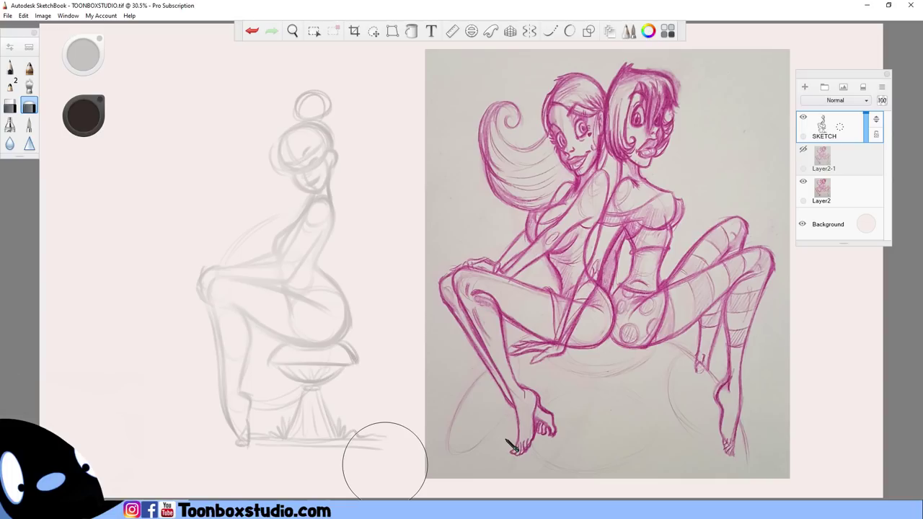
key(s)
Step: Draw dark final lines for both eyes, the near eyebrow and the bridge of the nose over the faded head
key(space)
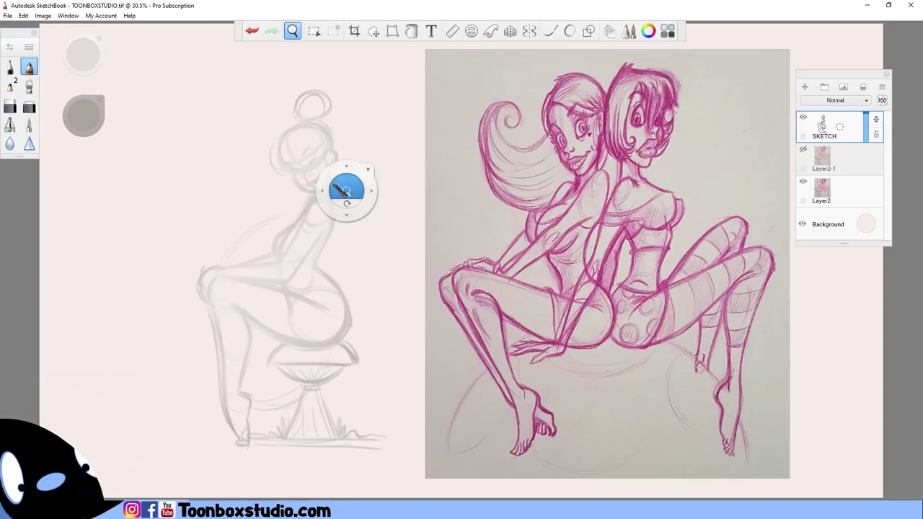
mouse_move(338, 188)
mouse_down()
mouse_move(451, 274)
mouse_move(472, 262)
mouse_up()
drag(457, 230, 521, 284)
key(b)
drag(396, 235, 383, 349)
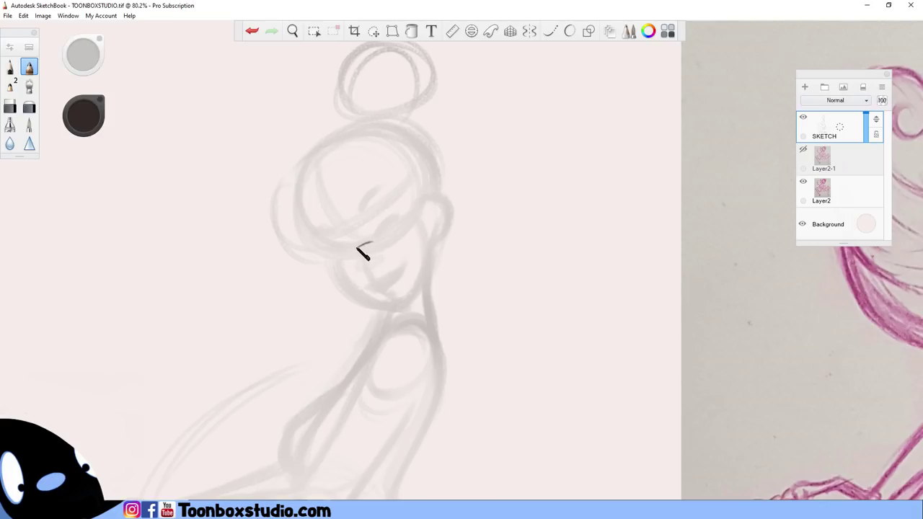
mouse_move(358, 248)
mouse_down()
mouse_move(393, 217)
mouse_move(391, 229)
mouse_move(406, 225)
mouse_move(385, 236)
mouse_move(397, 229)
mouse_move(372, 230)
mouse_move(369, 217)
mouse_move(389, 211)
mouse_move(358, 209)
mouse_move(378, 188)
mouse_up()
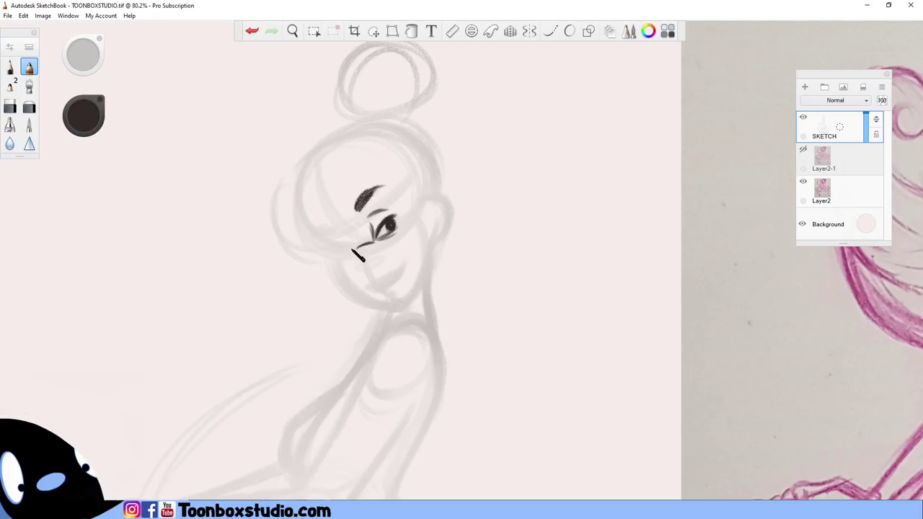
drag(326, 249, 350, 252)
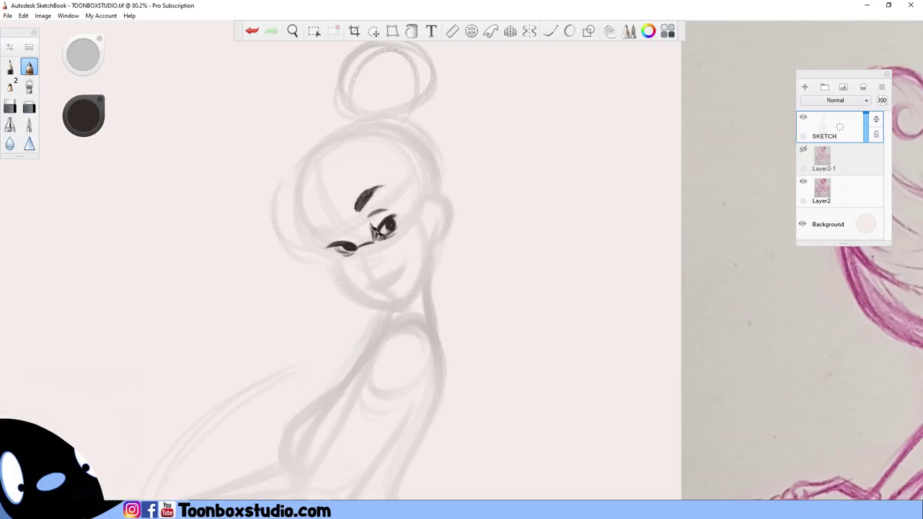
Step: Draw the forehead and cheek contour, the far eyebrow, the smiling mouth and a light cheek oval
key(ctrl+z)
mouse_move(304, 182)
mouse_down()
mouse_move(346, 285)
mouse_move(383, 303)
mouse_up()
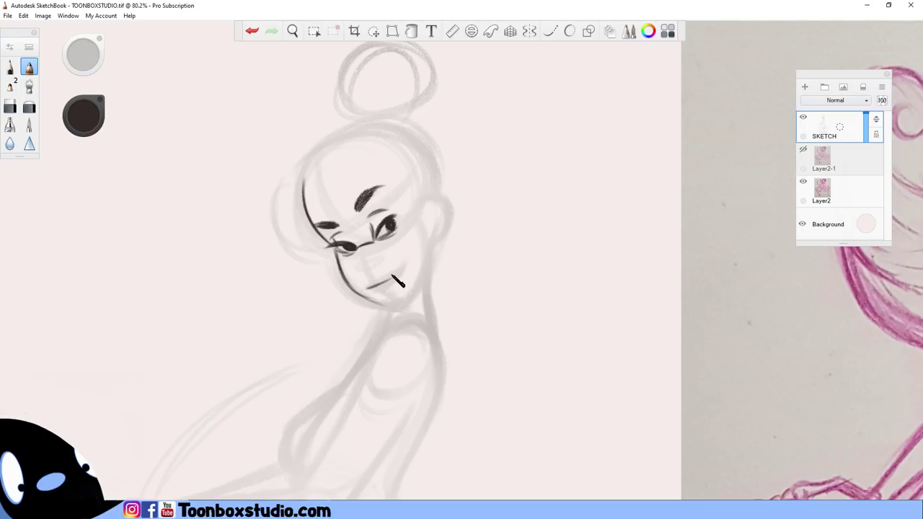
mouse_move(395, 271)
mouse_down()
mouse_move(398, 243)
mouse_move(389, 256)
mouse_move(409, 251)
mouse_move(397, 273)
mouse_move(368, 287)
mouse_move(403, 257)
mouse_up()
drag(377, 287, 401, 267)
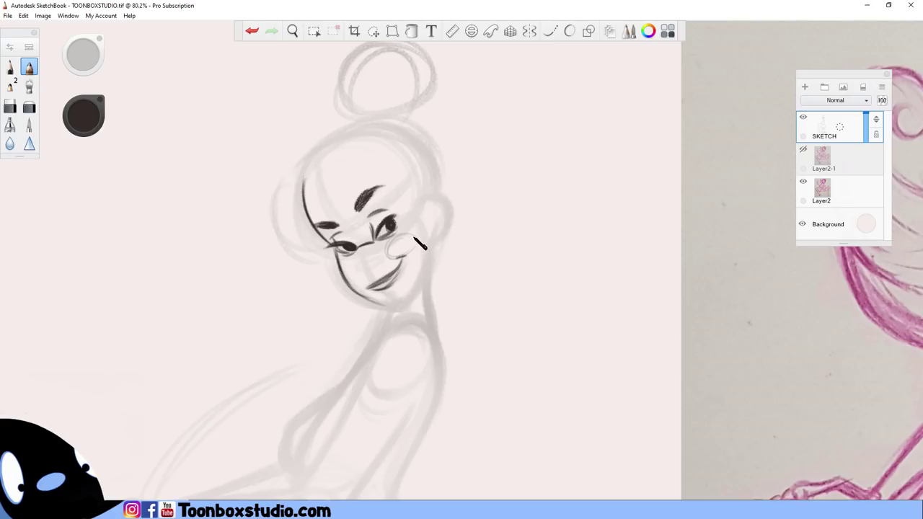
Step: Draw a light oval for the nose tip, the jawline with a chin oval, and a beauty mark beside the eye
key(e)
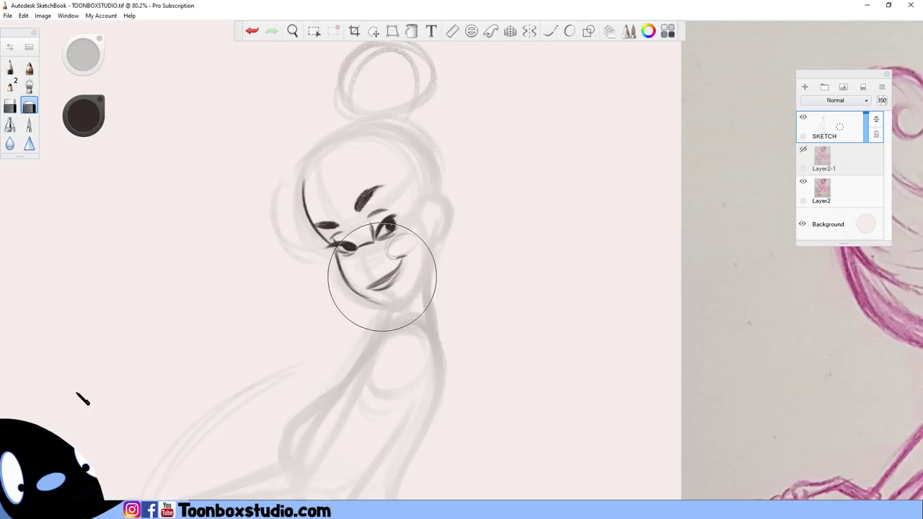
key(e)
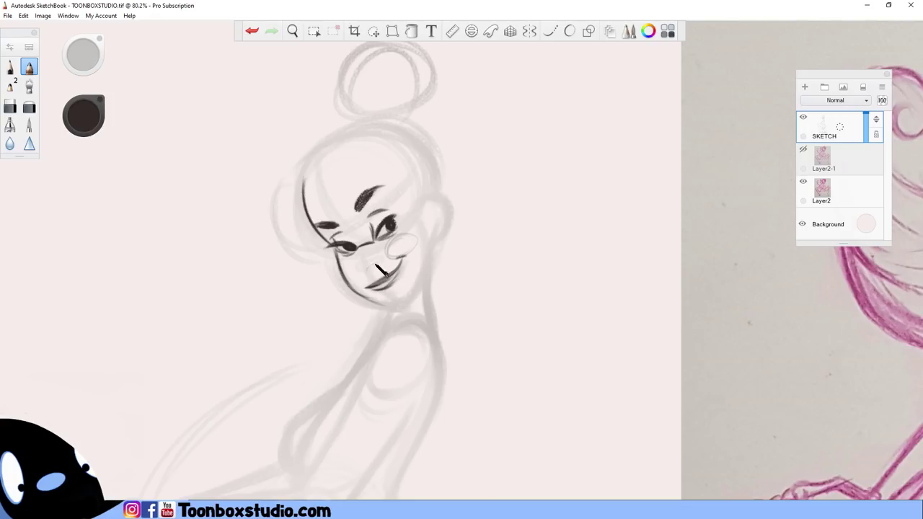
mouse_move(376, 265)
mouse_down()
mouse_move(364, 274)
mouse_move(382, 308)
mouse_move(414, 307)
mouse_move(426, 240)
mouse_up()
key([)
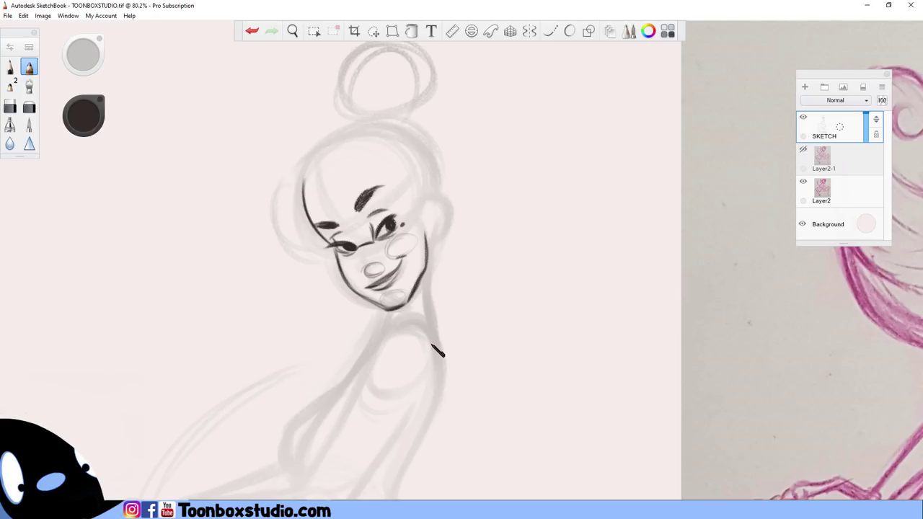
Step: Lasso the mouth, adjust its placement, deselect it, and draw the nose contour down to the tip
key(m)
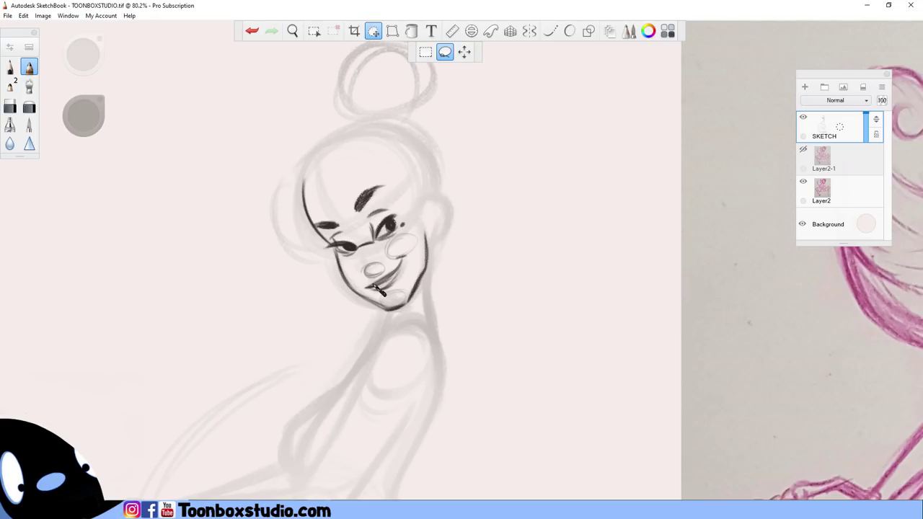
mouse_move(362, 266)
mouse_down()
mouse_move(359, 284)
mouse_move(374, 294)
mouse_move(397, 282)
mouse_move(408, 255)
mouse_move(364, 263)
mouse_up()
key(v)
key(v)
key(v)
key(ctrl+d)
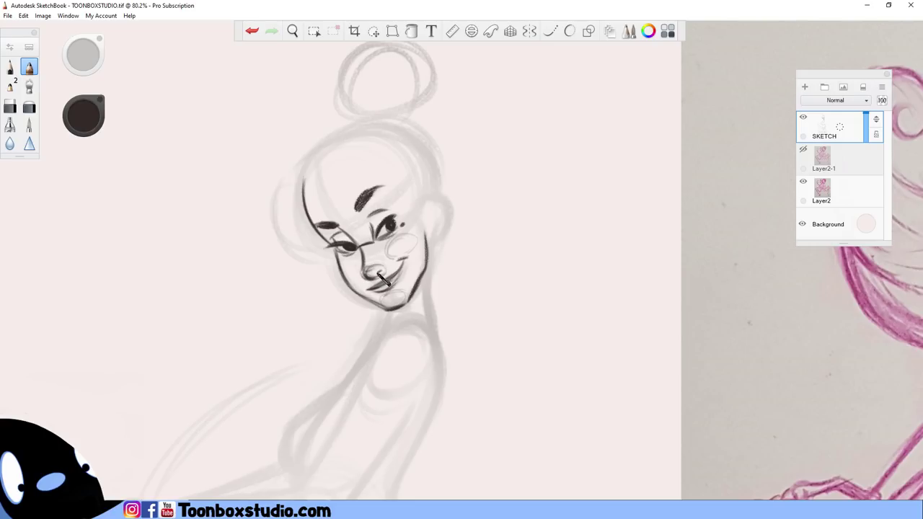
Step: Lighten the heavy lines of the nose with an eraser reduced to size 11
key(e)
key(b)
drag(384, 273, 494, 180)
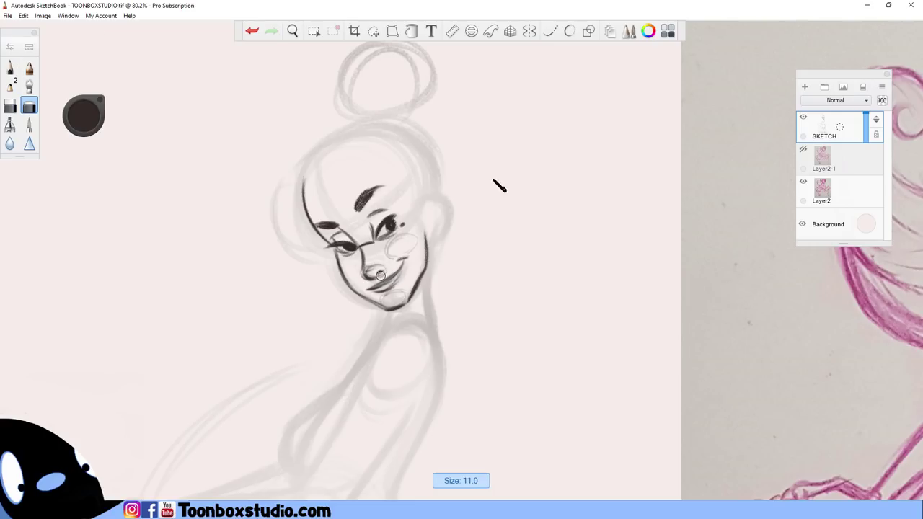
mouse_move(363, 249)
mouse_down()
mouse_move(365, 277)
mouse_move(382, 274)
mouse_up()
key(e)
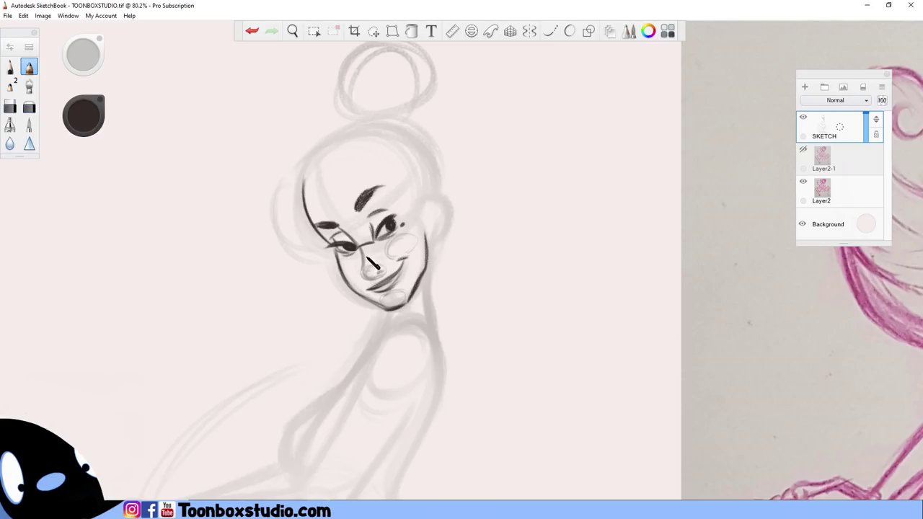
Step: Redraw the nose contour with cleaner lines and shade the area between the eyes and eyebrows with soft hatching
key(b)
key(bracketright)
mouse_move(339, 247)
mouse_down()
mouse_move(337, 224)
mouse_move(353, 236)
mouse_move(357, 213)
mouse_move(397, 218)
mouse_up()
mouse_move(431, 259)
mouse_down()
mouse_move(417, 361)
mouse_move(424, 430)
mouse_up()
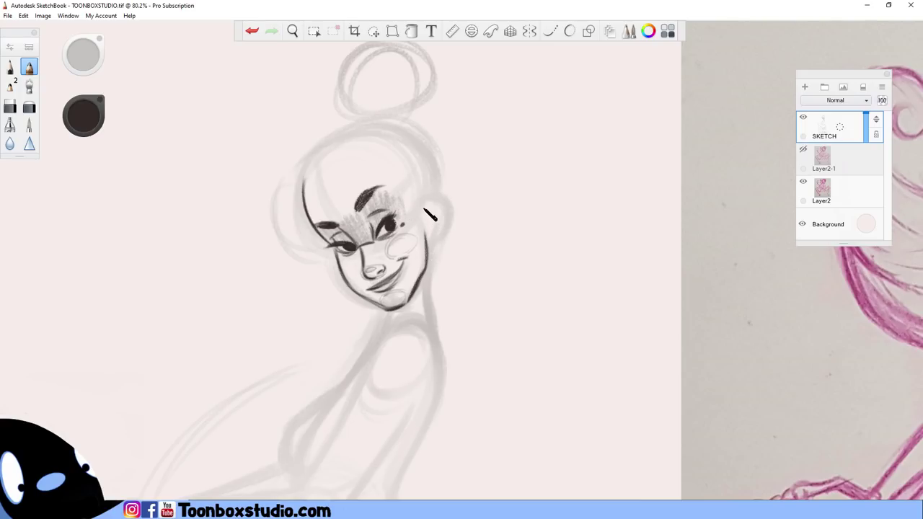
Step: Draw the ear with curved inner folds and a stud on the lobe, undoing the first stroke
mouse_move(430, 215)
mouse_down()
mouse_move(449, 204)
mouse_move(426, 208)
mouse_move(433, 251)
mouse_up()
key(ctrl+z)
mouse_move(423, 217)
mouse_down()
mouse_move(432, 202)
mouse_move(454, 238)
mouse_move(428, 227)
mouse_move(443, 226)
mouse_up()
key(e)
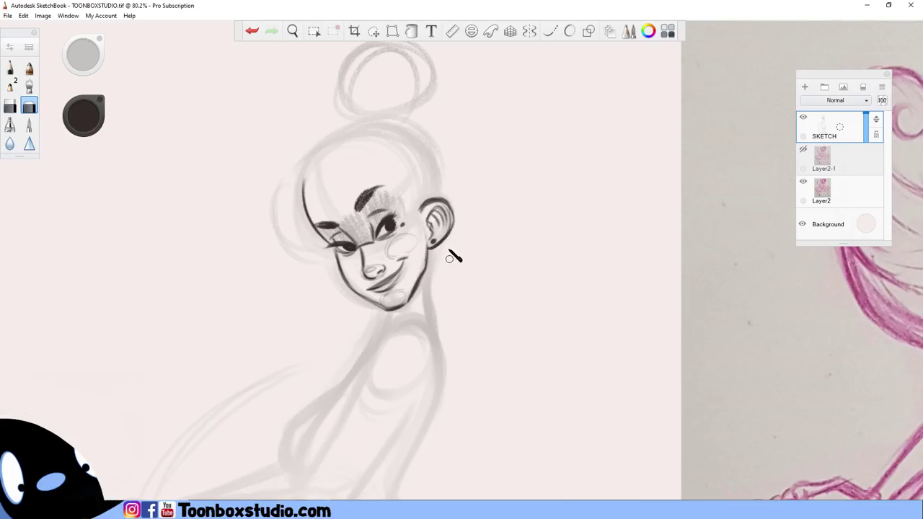
key(e)
Step: Draw the back of the neck below the ear, redoing missed strokes, and outline the skull over the faded guide
drag(432, 250, 427, 303)
key(ctrl+z)
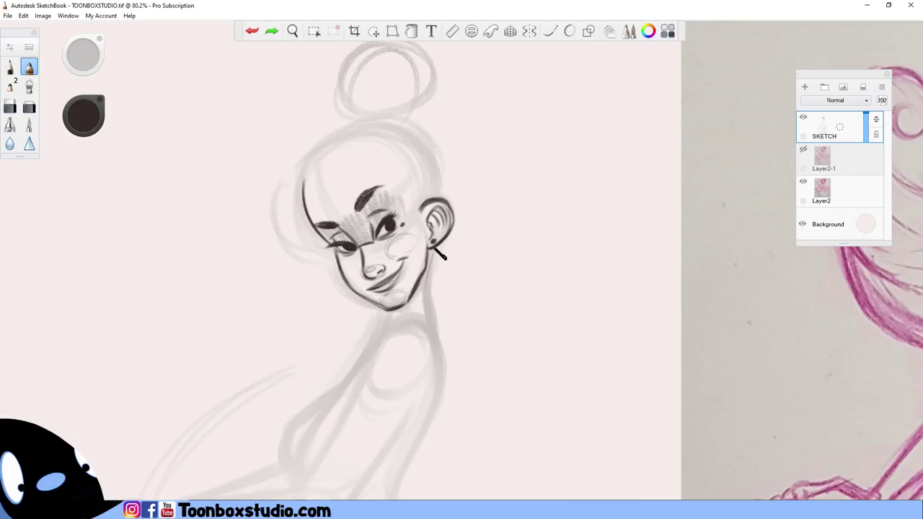
drag(432, 250, 433, 325)
key(ctrl+z)
drag(440, 197, 427, 143)
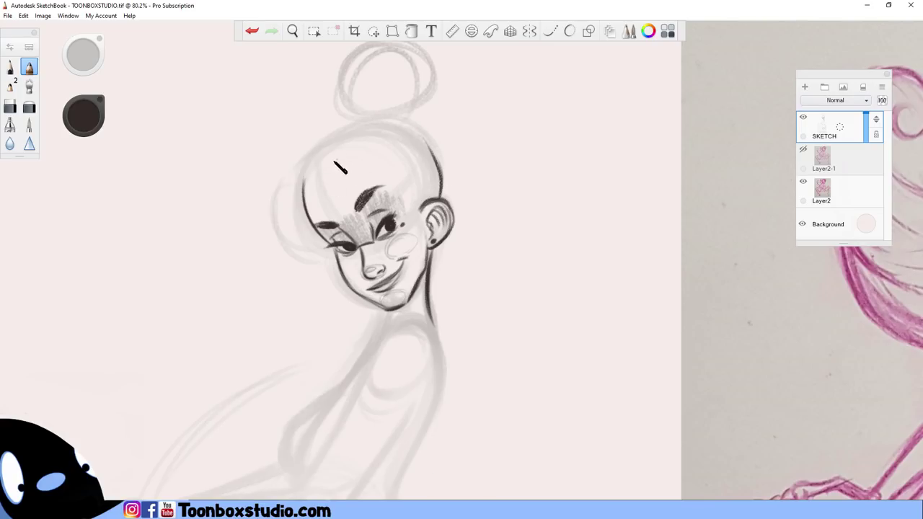
mouse_move(306, 180)
mouse_down()
mouse_move(386, 123)
mouse_move(438, 185)
mouse_up()
drag(412, 134, 438, 185)
Step: Draw the swept fringe and hair strands across the head, and add the topknot bun over its faded circle
key(space)
drag(424, 287, 424, 349)
mouse_move(442, 357)
mouse_down()
mouse_move(433, 280)
mouse_move(463, 311)
mouse_move(479, 310)
mouse_up()
key(b)
drag(379, 212, 366, 271)
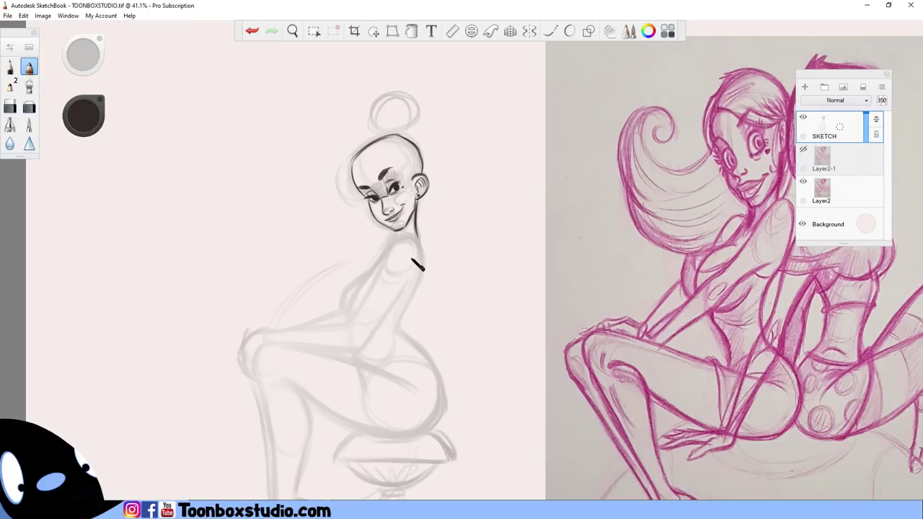
key(ctrl+0)
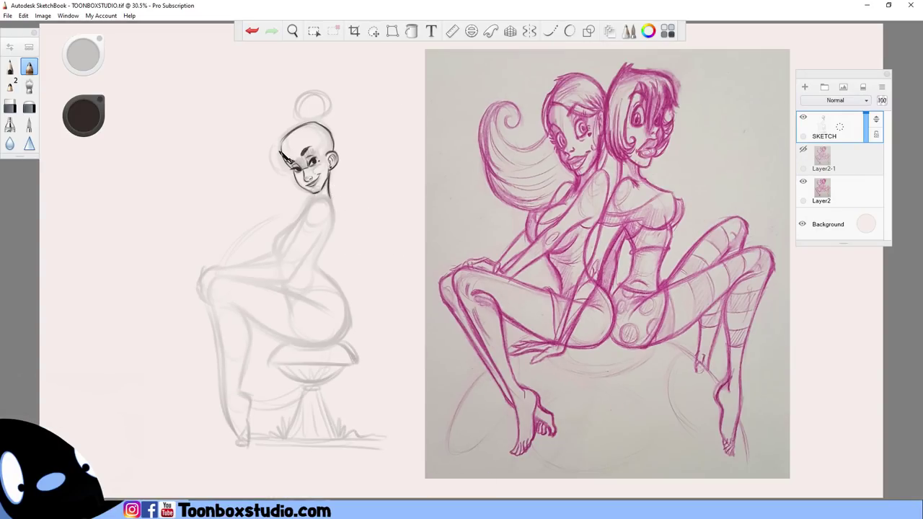
mouse_move(288, 135)
mouse_down()
mouse_move(289, 173)
mouse_move(277, 170)
mouse_up()
key(bracketright)
mouse_move(303, 139)
mouse_down()
mouse_move(292, 161)
mouse_move(330, 152)
mouse_up()
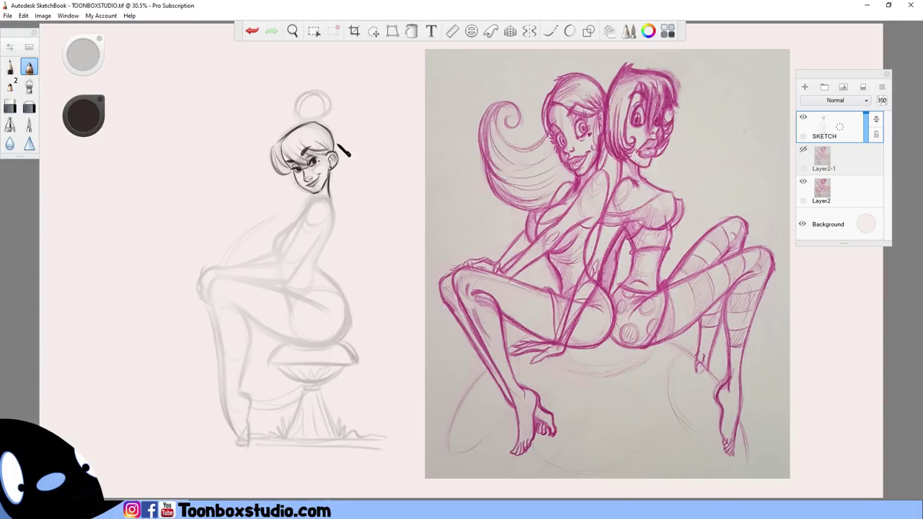
mouse_move(311, 123)
mouse_down()
mouse_move(321, 127)
mouse_move(306, 115)
mouse_move(321, 97)
mouse_move(335, 108)
mouse_move(328, 123)
mouse_move(314, 108)
mouse_move(326, 118)
mouse_up()
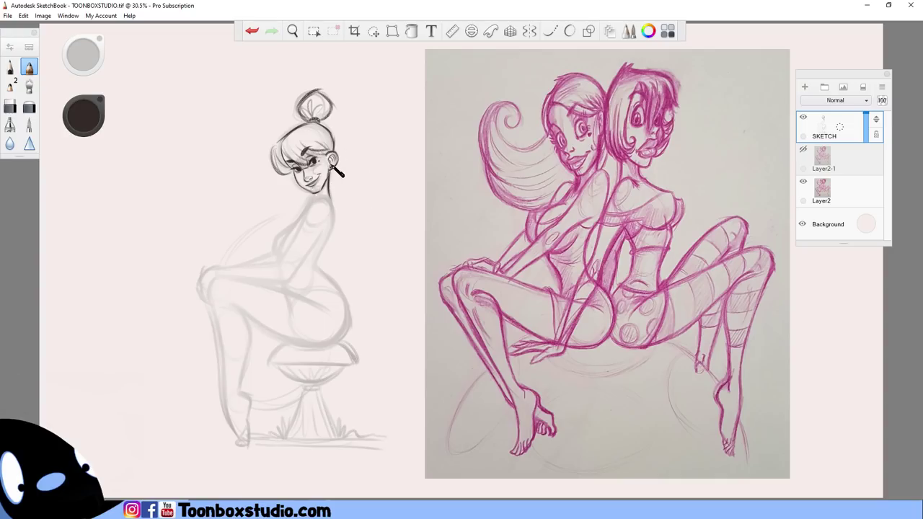
Step: Fill in hair strands behind the fringe, strengthen the bun's outline and base, and shade the top of the head
key(b)
mouse_move(307, 154)
mouse_down()
mouse_move(324, 164)
mouse_move(334, 138)
mouse_up()
drag(305, 111, 310, 107)
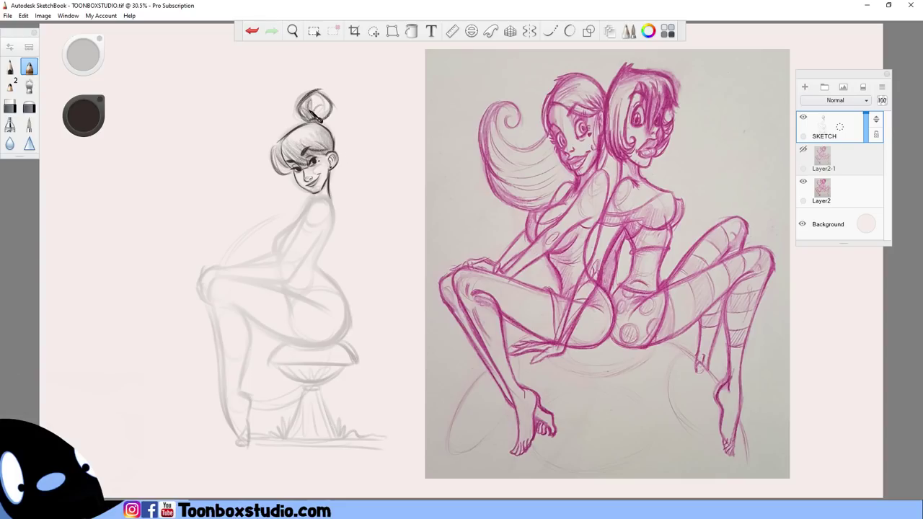
key(b)
drag(313, 93, 297, 109)
drag(276, 142, 312, 122)
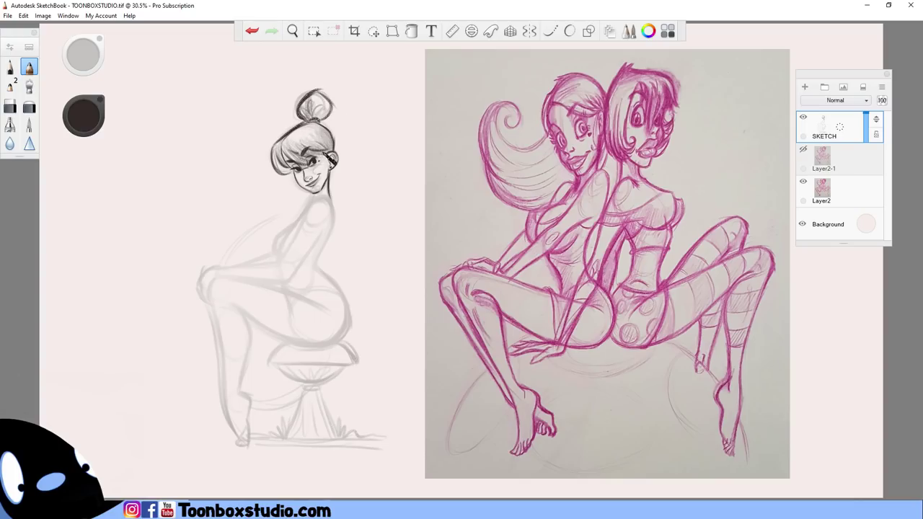
Step: Draw the long back contour from the neck through the waist, and continue it around the hip onto the mushroom seat
mouse_move(330, 193)
mouse_down()
mouse_move(319, 261)
mouse_move(326, 257)
mouse_move(344, 302)
mouse_move(323, 274)
mouse_move(335, 321)
mouse_up()
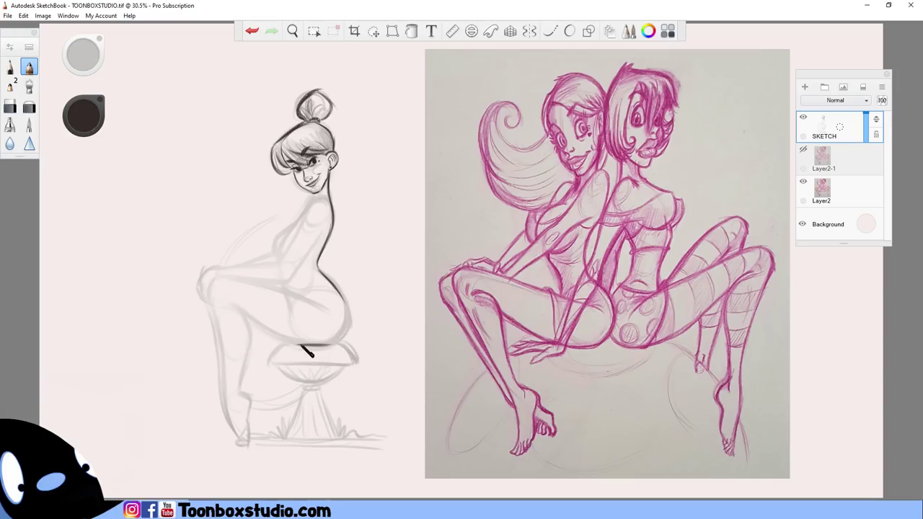
drag(322, 346, 344, 304)
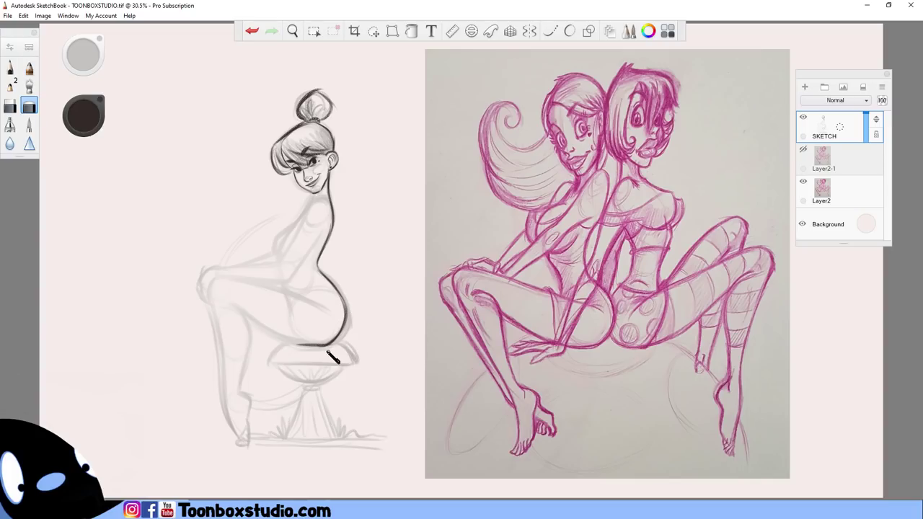
key(e)
key(e)
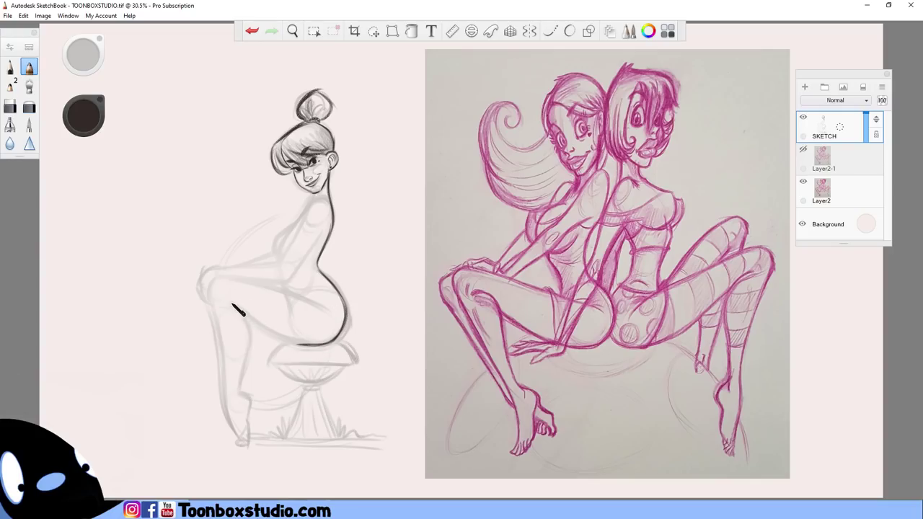
Step: Draw the underside and top contours of the near thigh, undoing missed strokes and cleaning up the line edges
mouse_move(232, 305)
mouse_down()
mouse_move(300, 352)
mouse_move(282, 341)
mouse_move(340, 359)
mouse_move(346, 351)
mouse_move(276, 334)
mouse_move(318, 342)
mouse_up()
key(ctrl+z)
key(ctrl+z)
drag(219, 278, 323, 308)
drag(248, 283, 321, 309)
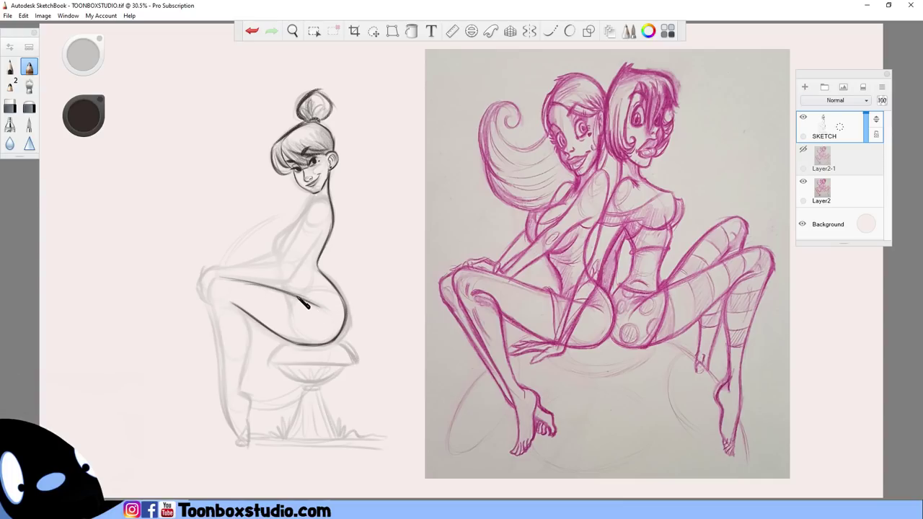
key(e)
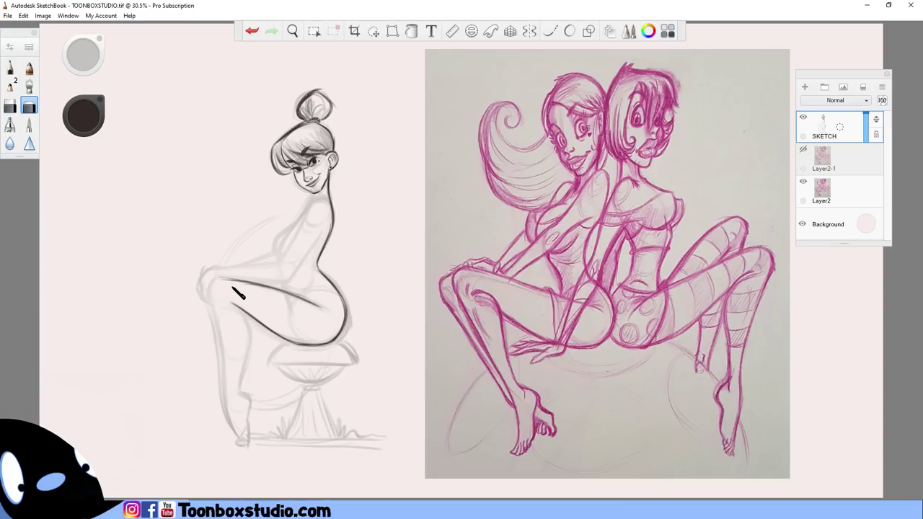
key(e)
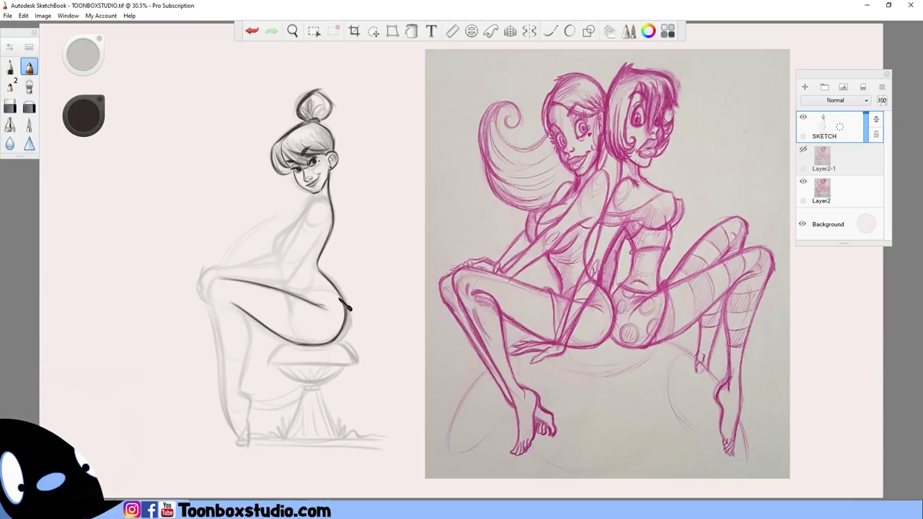
Step: Add the crease at the hip, round off the knee, and draw the lower leg's calf, heel and shin lines
drag(287, 282, 289, 291)
mouse_move(250, 330)
mouse_down()
mouse_move(240, 384)
mouse_move(246, 369)
mouse_move(251, 421)
mouse_up()
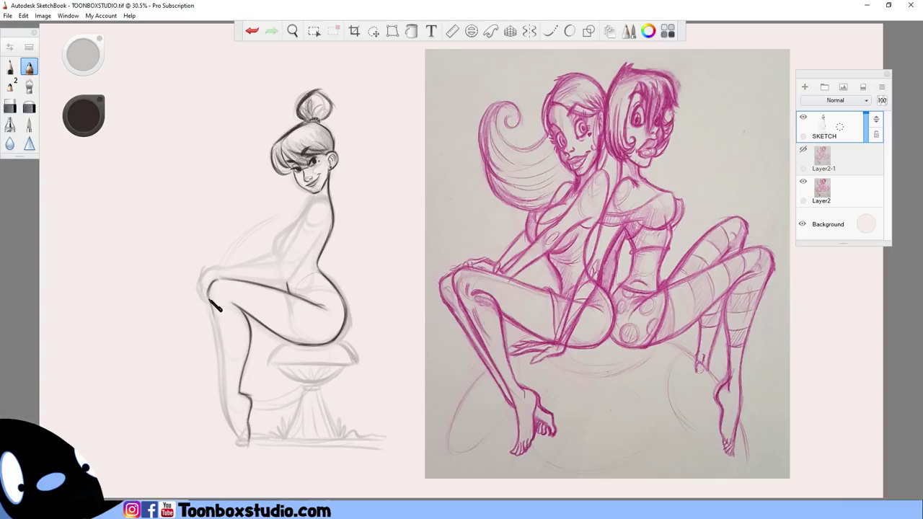
mouse_move(209, 300)
mouse_down()
mouse_move(235, 429)
mouse_move(232, 403)
mouse_move(248, 447)
mouse_up()
key(e)
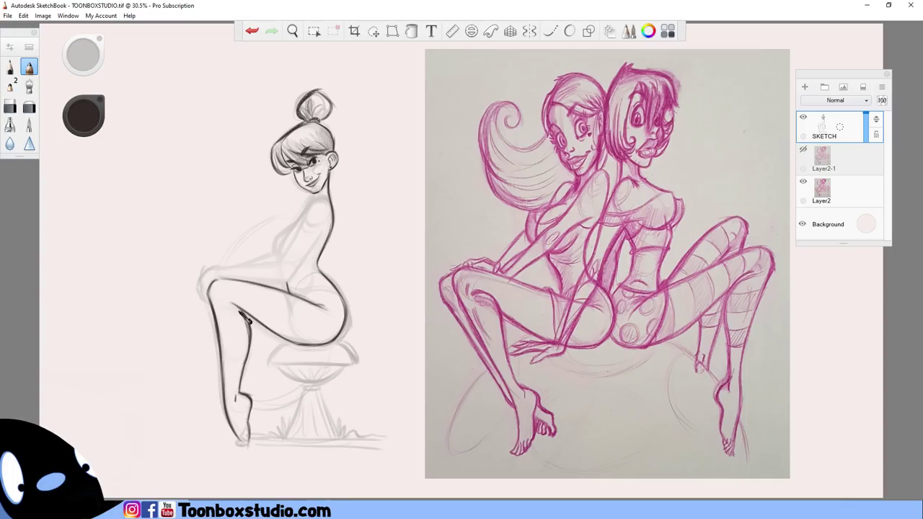
Step: Slim the lower leg by erasing the old shin edge and redrawing it further in, from the knee to the ankle
key(e)
key(e)
key(e)
key(e)
mouse_move(223, 287)
mouse_down()
mouse_move(219, 339)
mouse_move(231, 393)
mouse_up()
key(e)
drag(218, 329, 225, 379)
key(e)
drag(216, 306, 219, 365)
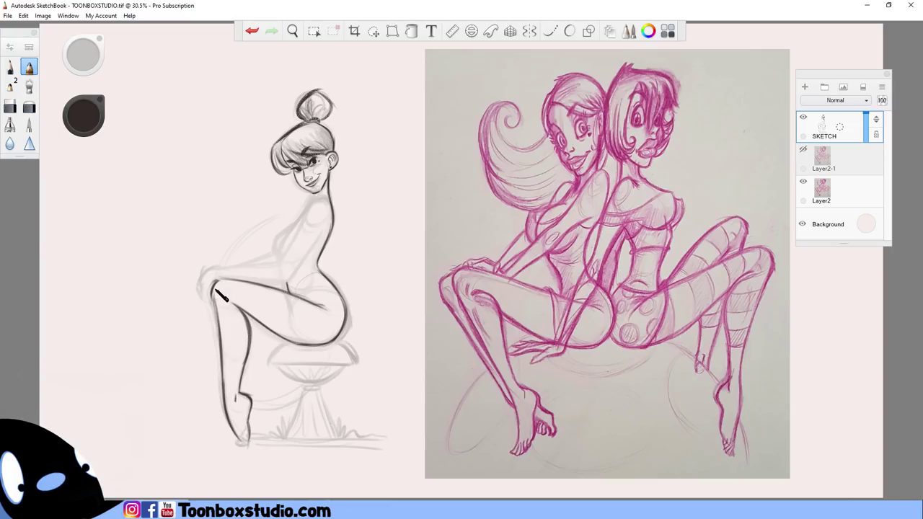
Step: Draw the toes at the tip of the foot and add the far leg's contour alongside the shin
key(e)
key(e)
drag(249, 438, 246, 443)
mouse_move(211, 309)
mouse_down()
mouse_move(214, 346)
mouse_move(212, 309)
mouse_move(233, 421)
mouse_up()
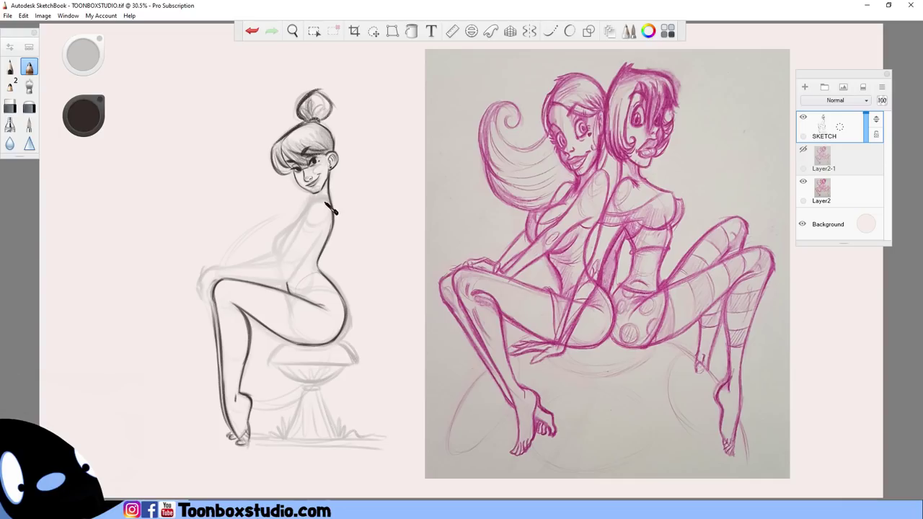
Step: Draw the shoulder and the upper arm lines down to the elbow, undoing the last stray stroke
mouse_move(329, 201)
mouse_down()
mouse_move(308, 219)
mouse_move(329, 221)
mouse_up()
drag(288, 280, 324, 233)
mouse_move(286, 265)
mouse_down()
mouse_move(295, 235)
mouse_move(315, 218)
mouse_move(338, 243)
mouse_up()
key(ctrl+z)
Step: Lasso the head and bun, adjust their placement on the neck, and erase the stray line at the nape
click(374, 31)
mouse_move(333, 189)
mouse_down()
mouse_move(360, 115)
mouse_move(260, 219)
mouse_up()
mouse_move(417, 373)
mouse_down()
mouse_move(420, 357)
mouse_move(431, 381)
mouse_up()
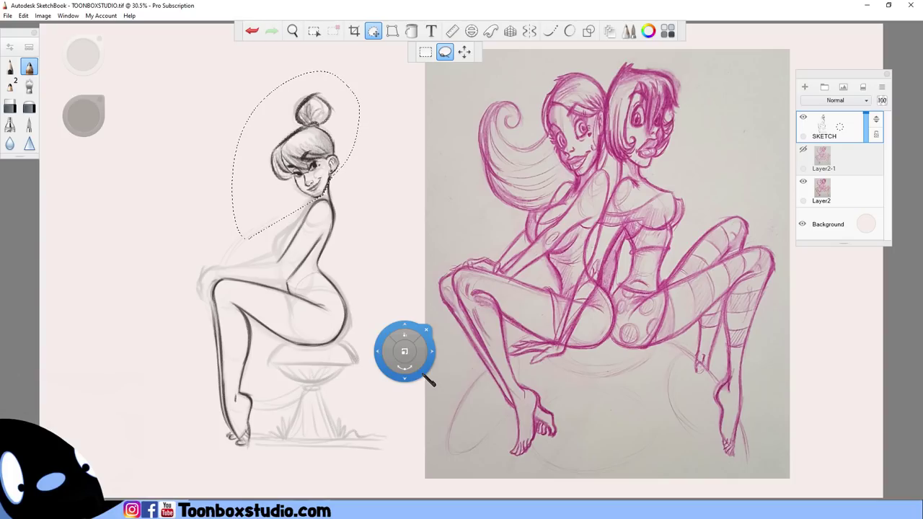
click(427, 331)
key(e)
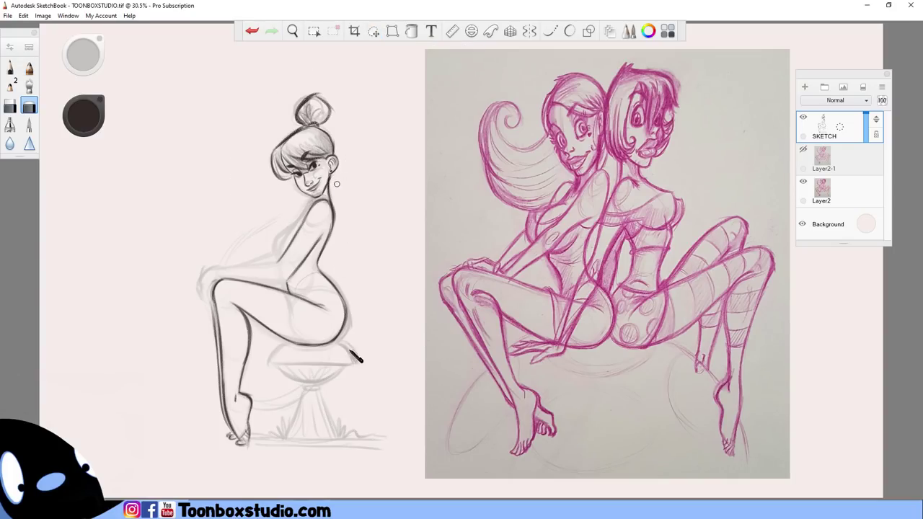
mouse_move(337, 184)
mouse_down()
mouse_move(332, 177)
mouse_move(332, 187)
mouse_up()
key(s)
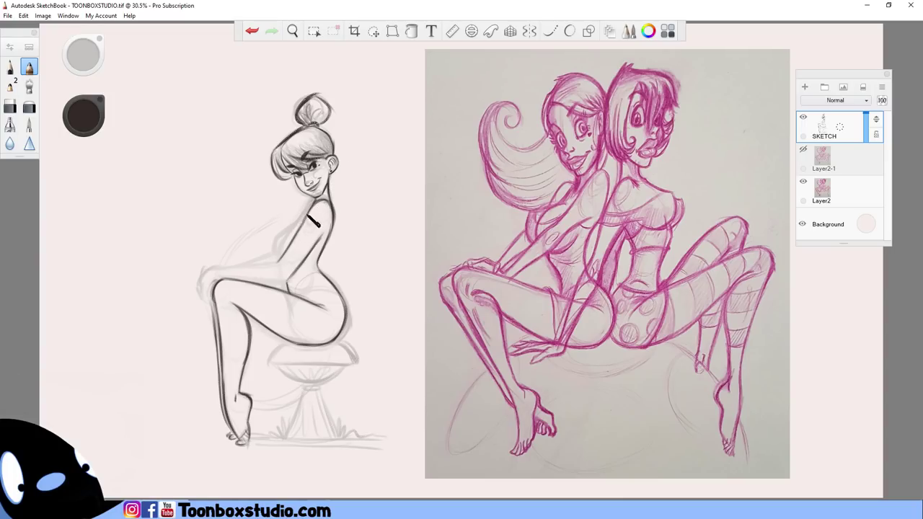
Step: Draw the chest contour and the forearm ending in a hand on the knee, redoing a missed stroke and reinforcing the shin
mouse_move(310, 211)
mouse_down()
mouse_move(281, 252)
mouse_move(278, 243)
mouse_up()
mouse_move(226, 280)
mouse_down()
mouse_move(289, 289)
mouse_move(233, 277)
mouse_move(276, 264)
mouse_up()
drag(219, 272, 205, 290)
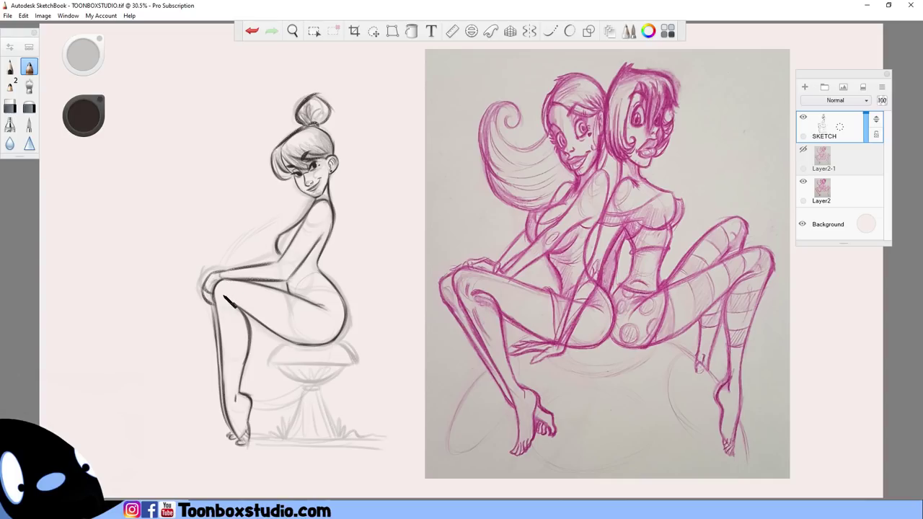
key(ctrl+z)
mouse_move(236, 267)
mouse_down()
mouse_move(292, 265)
mouse_move(272, 279)
mouse_move(282, 258)
mouse_up()
mouse_move(223, 315)
mouse_down()
mouse_move(222, 400)
mouse_move(245, 431)
mouse_up()
Step: Lighten the overlapping lines at the elbow and refine the joint between the upper arm and forearm
key(e)
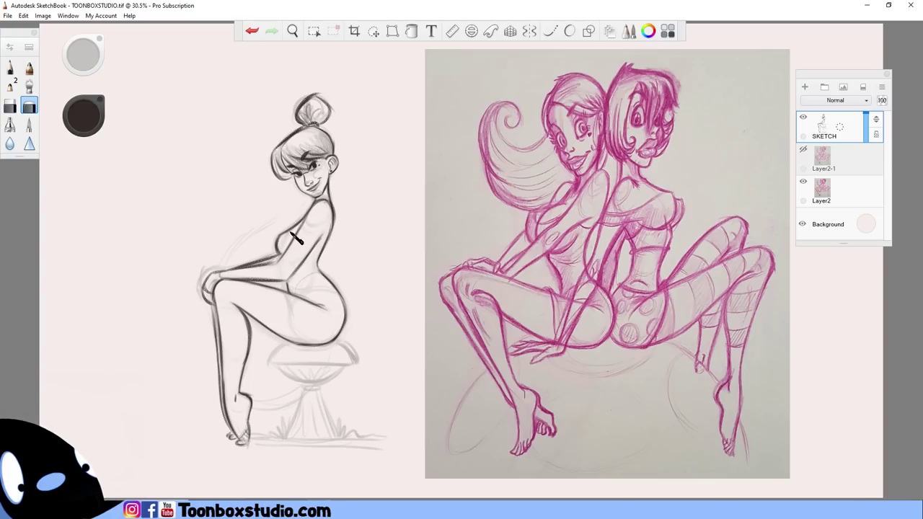
key(e)
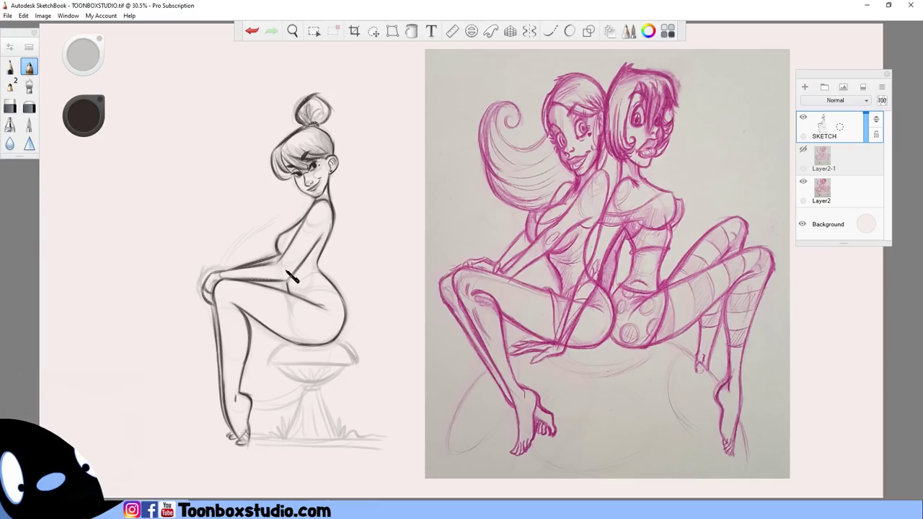
key(e)
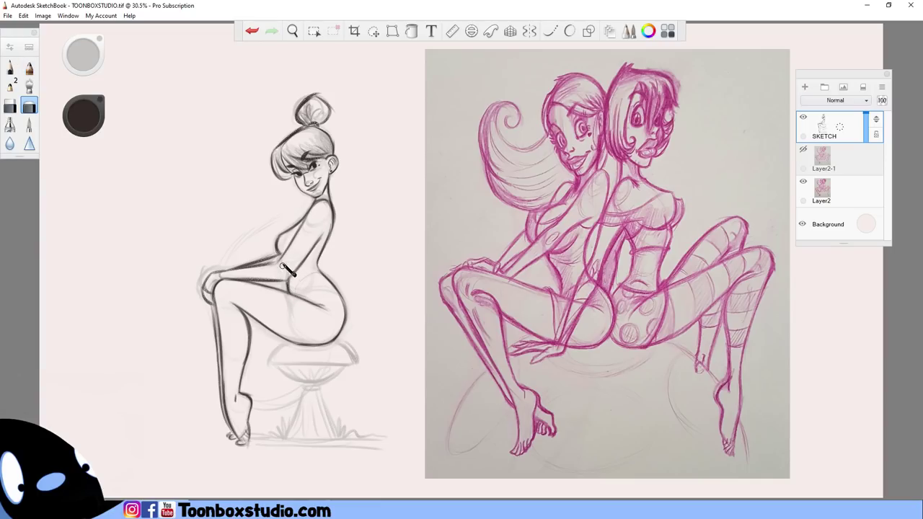
key(e)
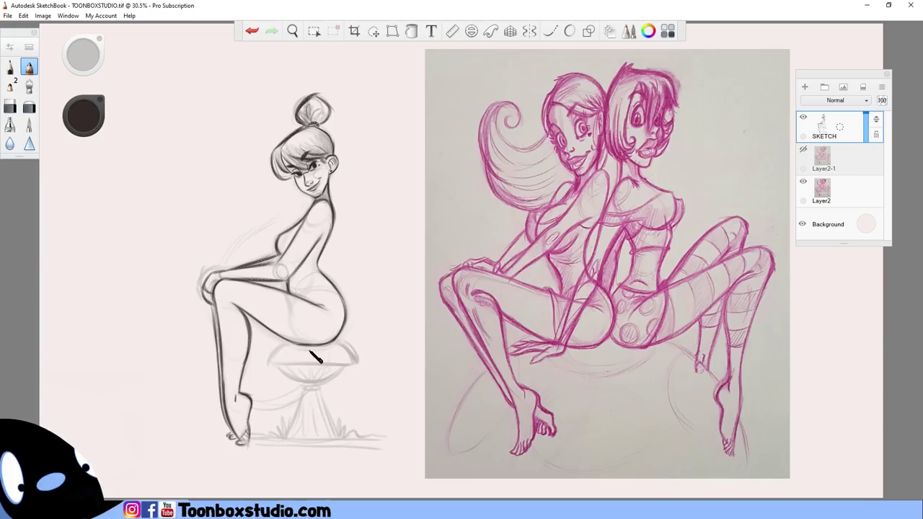
key(e)
key(e)
Step: Redraw the hand and fingers draped over the knee, clean their outer edge, and add a sleeve hem across the upper arm
mouse_move(244, 268)
mouse_down()
mouse_move(212, 276)
mouse_move(207, 303)
mouse_up()
key(ctrl+z)
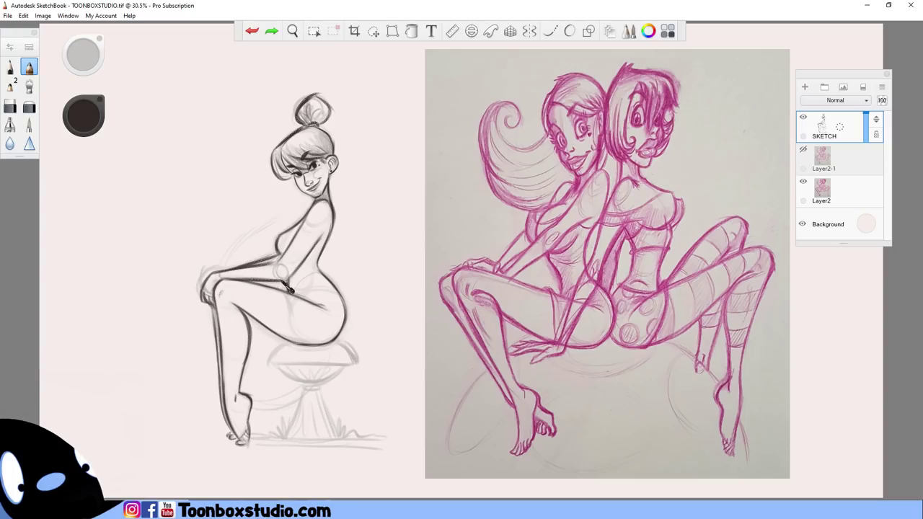
drag(204, 294, 221, 284)
key(e)
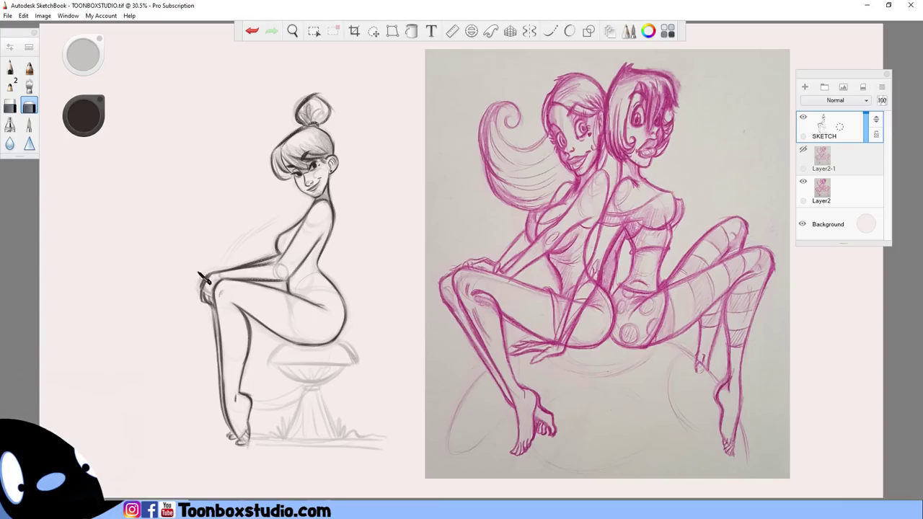
key(e)
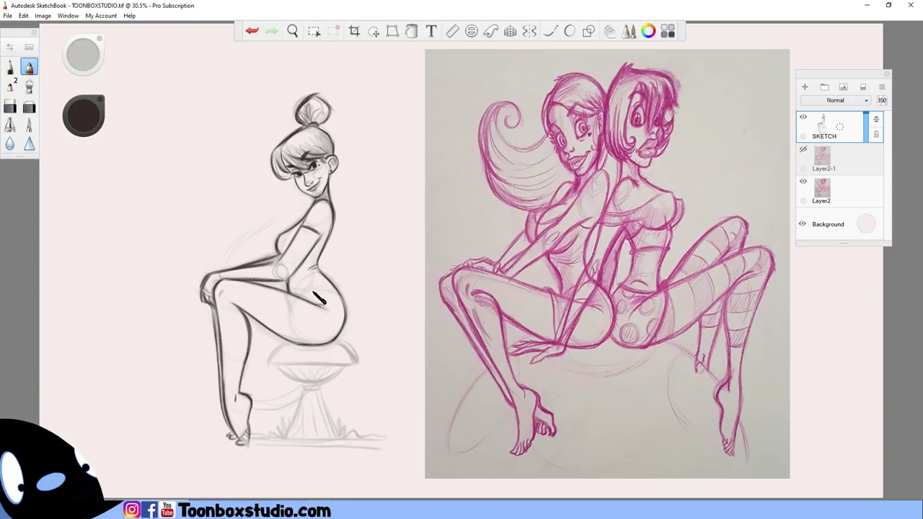
Step: Draw the shorts' waistband and leg opening across the hip, undoing the first attempt
mouse_move(296, 290)
mouse_down()
mouse_move(339, 285)
mouse_move(312, 275)
mouse_move(331, 332)
mouse_move(319, 378)
mouse_up()
key(ctrl+z)
key(ctrl+z)
mouse_move(337, 294)
mouse_down()
mouse_move(320, 307)
mouse_move(339, 301)
mouse_move(315, 309)
mouse_move(318, 363)
mouse_up()
drag(324, 294, 323, 322)
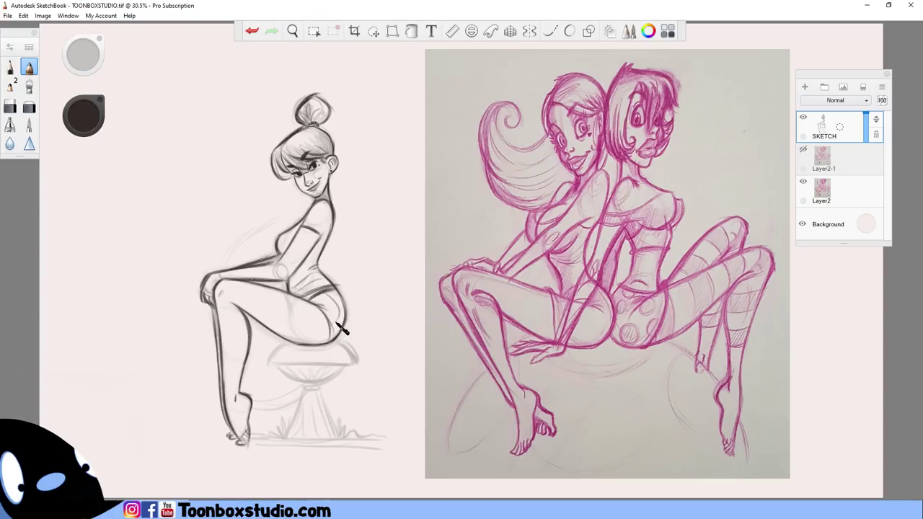
Step: Clean up the hip lines with a smaller eraser and shade the clothing on the torso and hip
key(e)
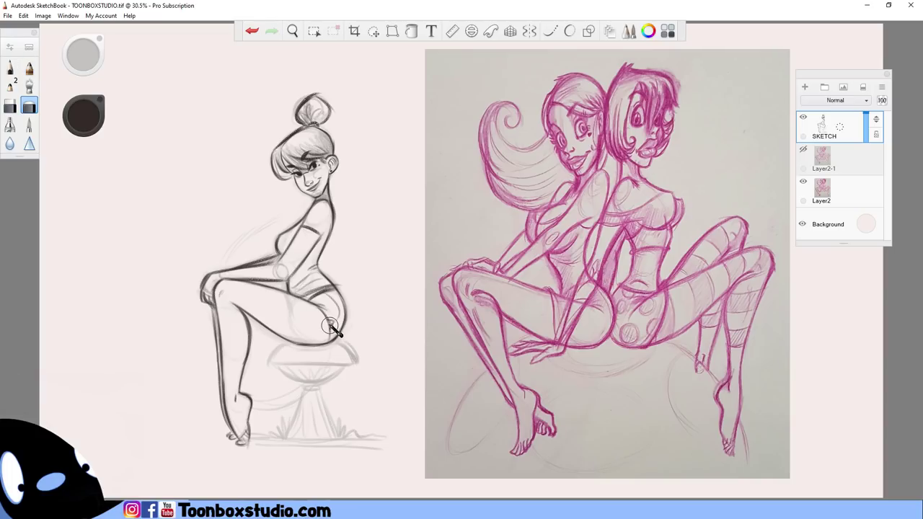
key([)
drag(322, 324, 331, 323)
key(e)
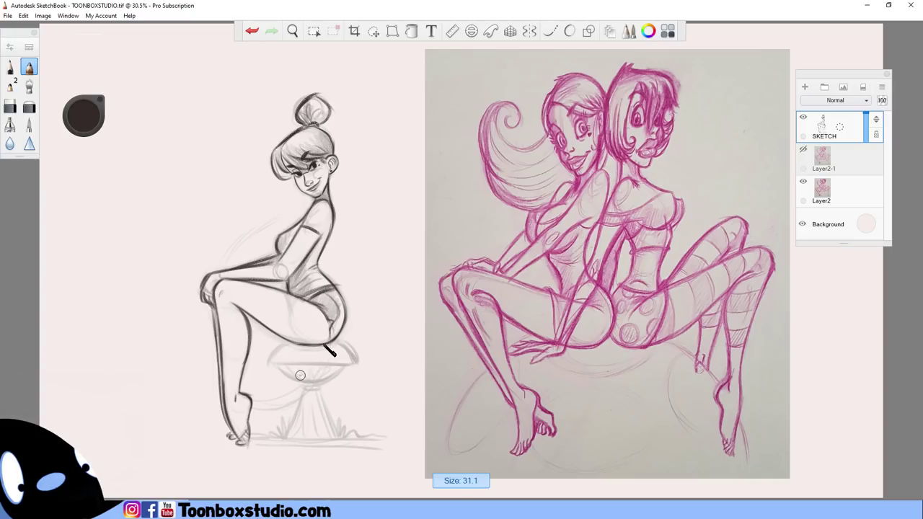
key(e)
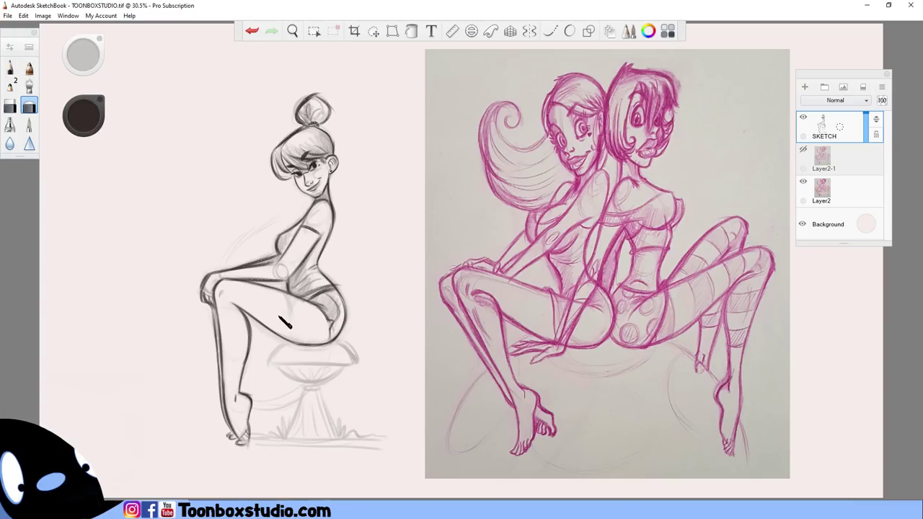
key(e)
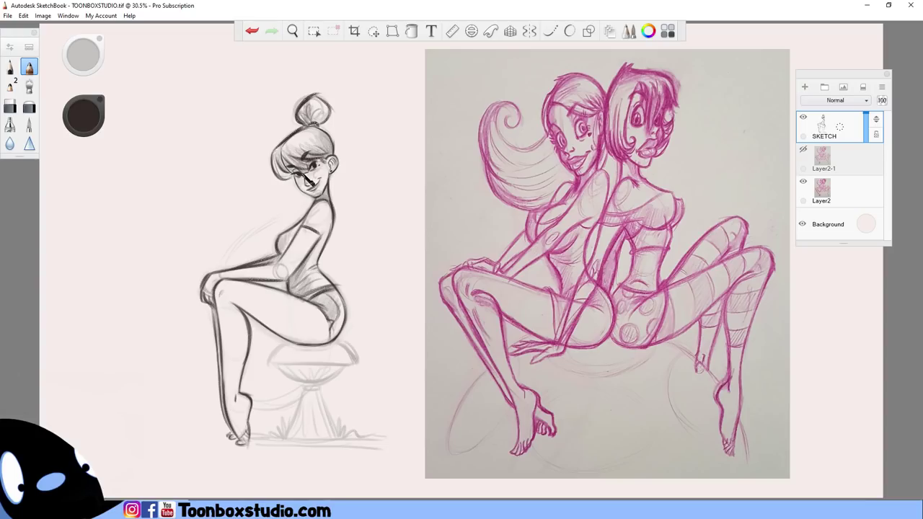
Step: Outline the mushroom's cap, underside and stem over the faded guide, and add grass tufts and a ground line
key(b)
mouse_move(315, 378)
mouse_down()
mouse_move(292, 493)
mouse_move(306, 408)
mouse_up()
key(b)
mouse_move(285, 345)
mouse_down()
mouse_move(262, 387)
mouse_move(285, 346)
mouse_move(356, 362)
mouse_up()
drag(268, 363, 350, 363)
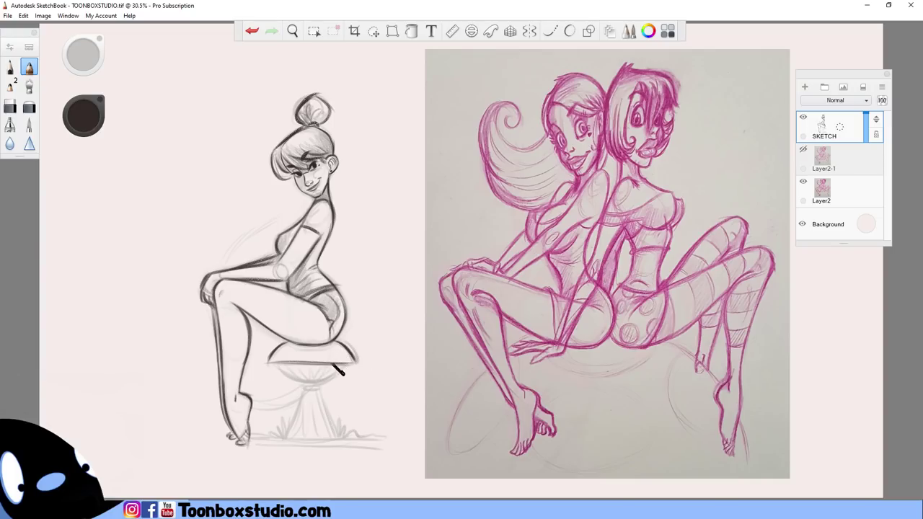
mouse_move(273, 363)
mouse_down()
mouse_move(319, 385)
mouse_move(308, 388)
mouse_move(345, 365)
mouse_move(305, 377)
mouse_move(333, 373)
mouse_move(290, 435)
mouse_move(299, 407)
mouse_move(282, 438)
mouse_move(251, 437)
mouse_up()
mouse_move(321, 388)
mouse_down()
mouse_move(336, 438)
mouse_move(339, 421)
mouse_move(358, 434)
mouse_move(345, 439)
mouse_move(400, 438)
mouse_up()
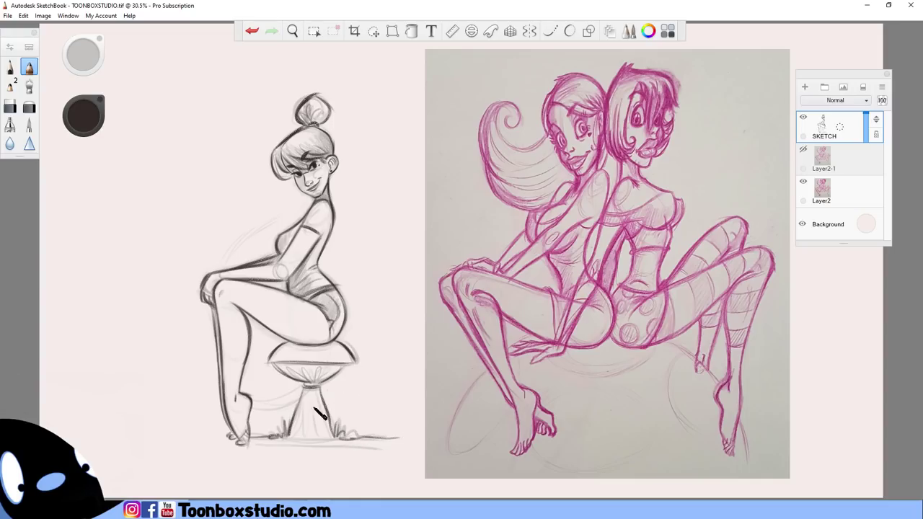
Step: Shade the ground beneath the mushroom and hatch its stem and the gills under the cap
mouse_move(252, 441)
mouse_down()
mouse_move(359, 444)
mouse_move(349, 446)
mouse_up()
drag(253, 445, 391, 441)
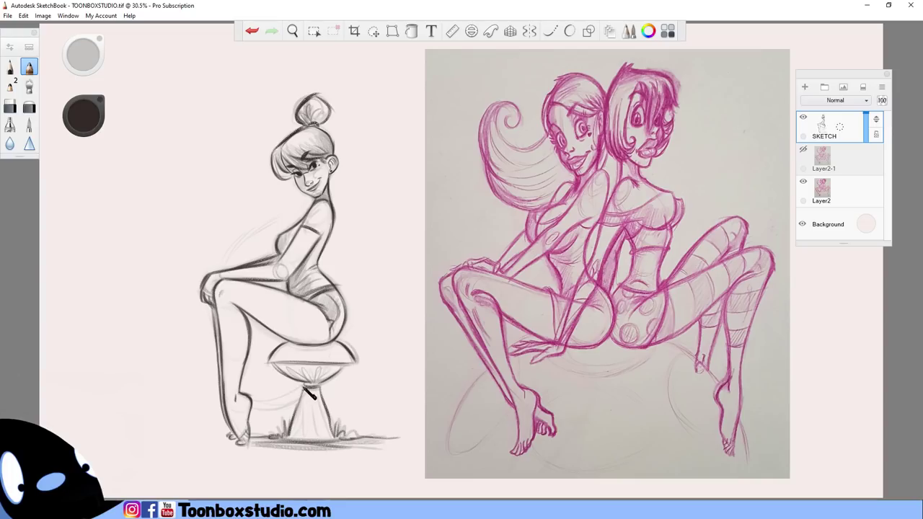
mouse_move(309, 394)
mouse_down()
mouse_move(297, 437)
mouse_move(311, 432)
mouse_up()
drag(281, 368, 315, 382)
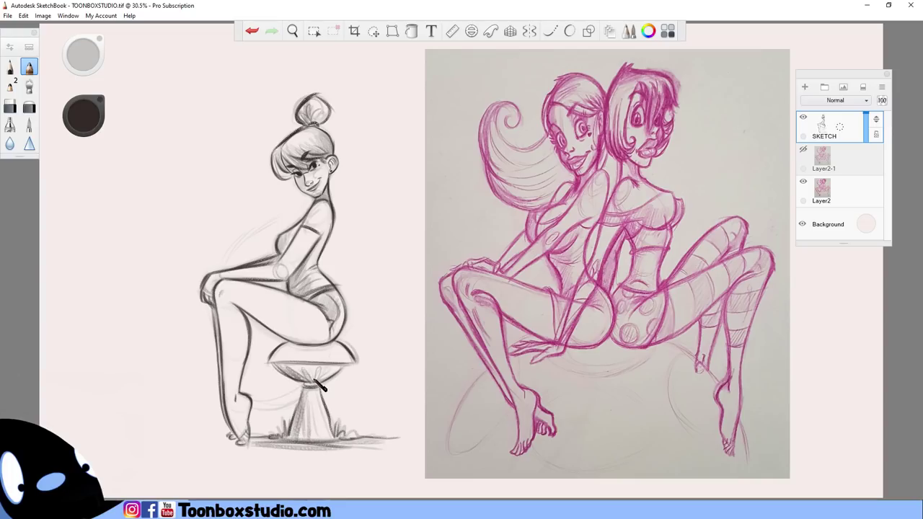
Step: Shade the mushroom cap around lighter oval spots, darkening its edge with a smaller brush
drag(281, 353, 345, 364)
key([)
key([)
mouse_move(280, 351)
mouse_down()
mouse_move(333, 352)
mouse_move(332, 370)
mouse_move(325, 344)
mouse_move(288, 330)
mouse_move(339, 330)
mouse_move(295, 347)
mouse_move(275, 361)
mouse_up()
key([)
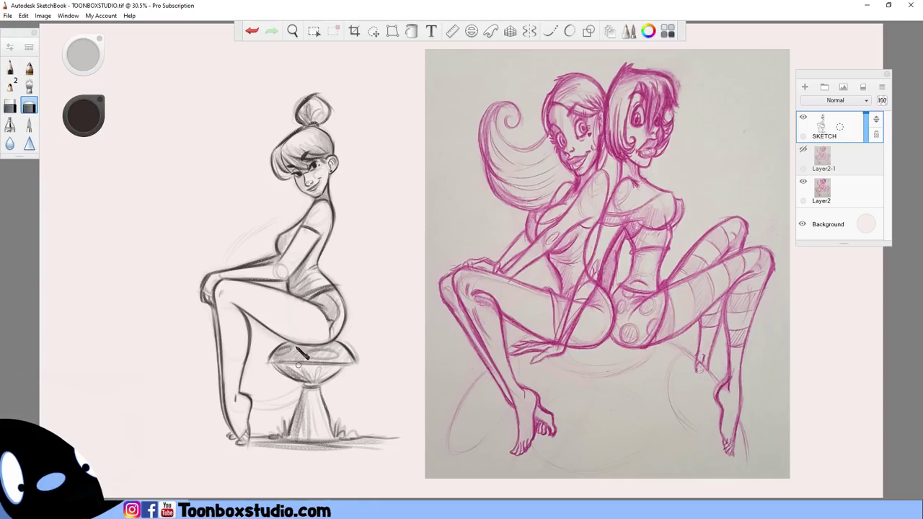
Step: Refine the chin and neck beneath the face with a smaller brush and the eraser
key(e)
key(e)
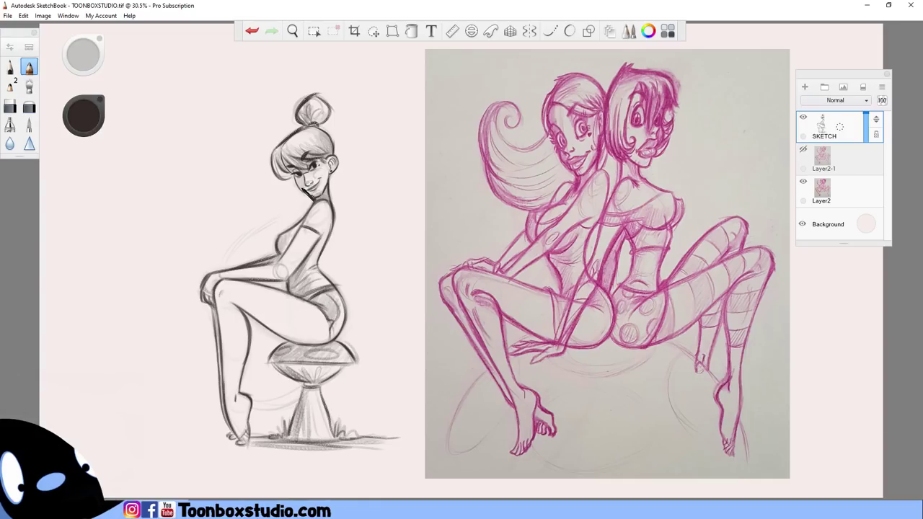
key([)
key(e)
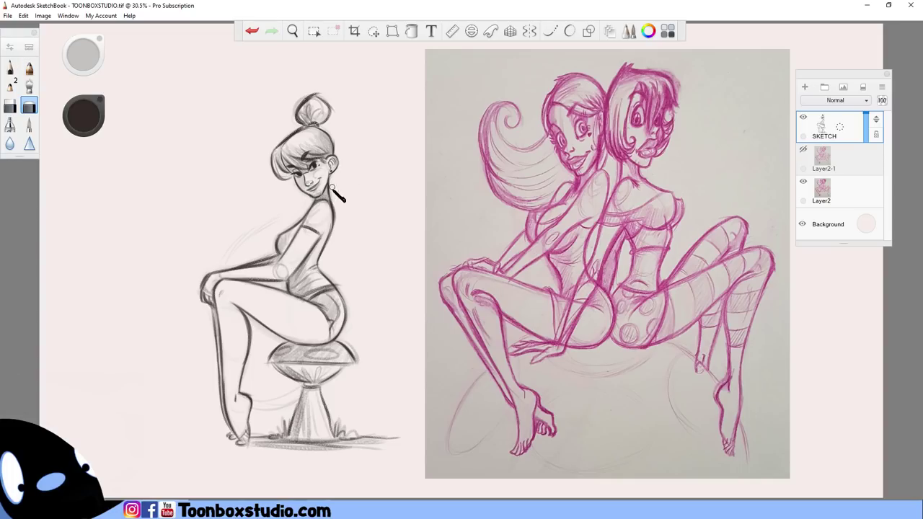
key(space)
mouse_move(367, 233)
mouse_down()
mouse_move(399, 164)
mouse_move(441, 199)
mouse_up()
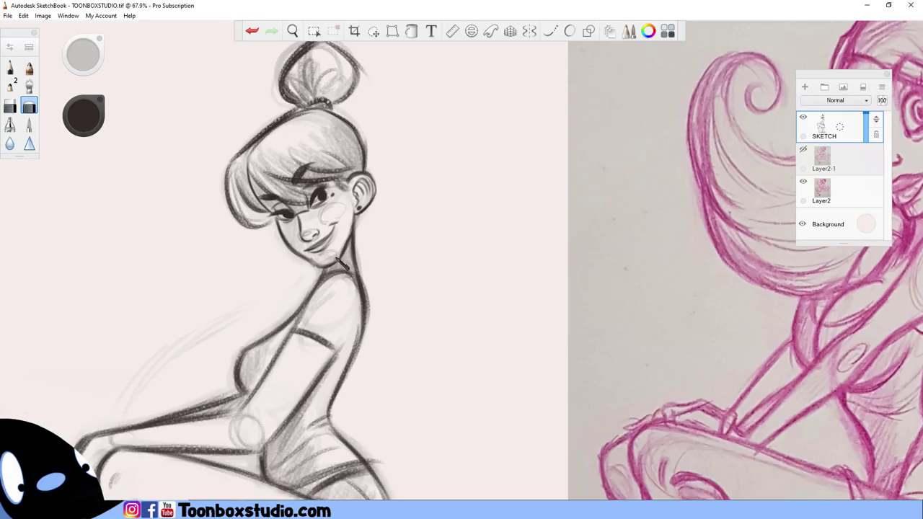
key(e)
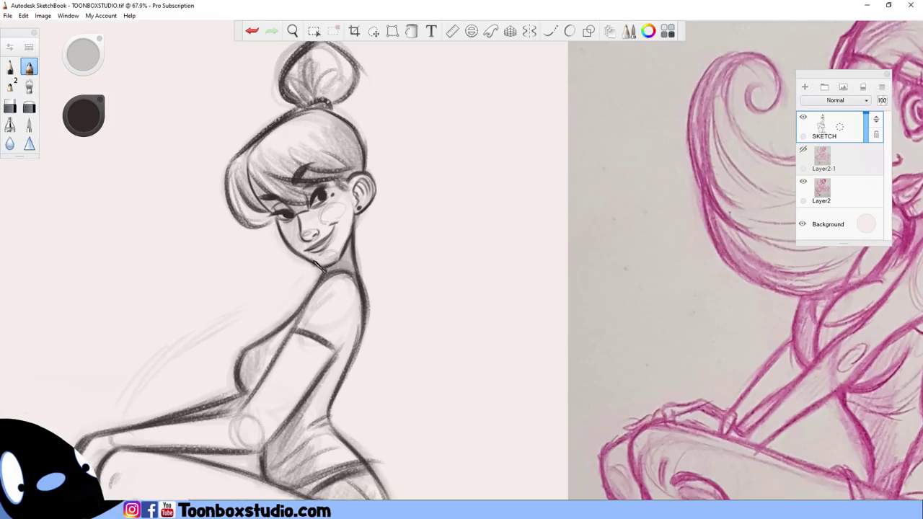
key(Home)
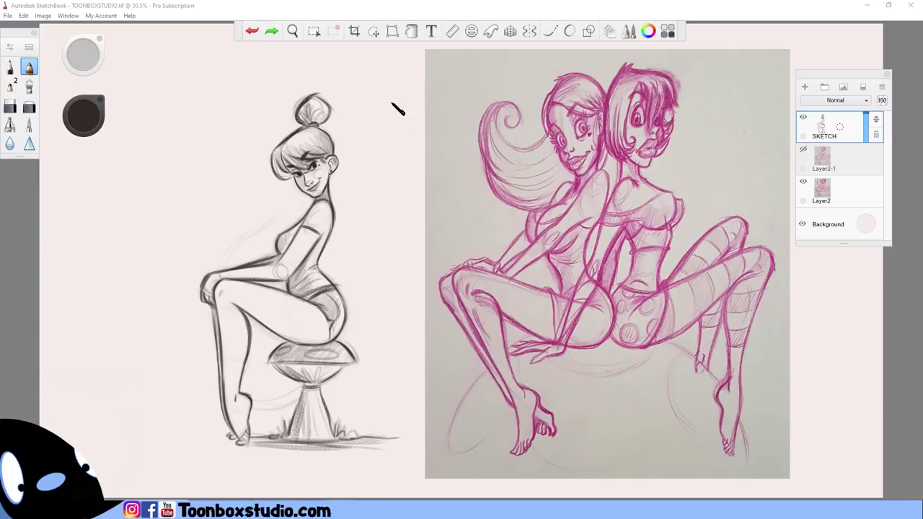
Step: Enlarge the seated figure sketch slightly and draw a double-headed arrow between it and the pink reference drawing
click(373, 31)
click(463, 51)
mouse_move(436, 238)
mouse_down()
mouse_move(465, 202)
mouse_move(538, 260)
mouse_move(539, 246)
mouse_move(510, 225)
mouse_move(588, 261)
mouse_move(579, 257)
mouse_up()
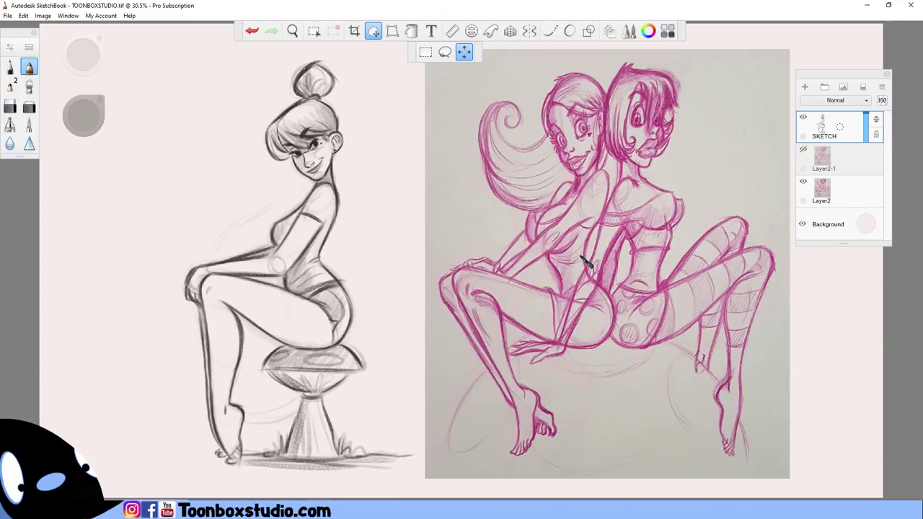
key(Escape)
drag(381, 219, 441, 217)
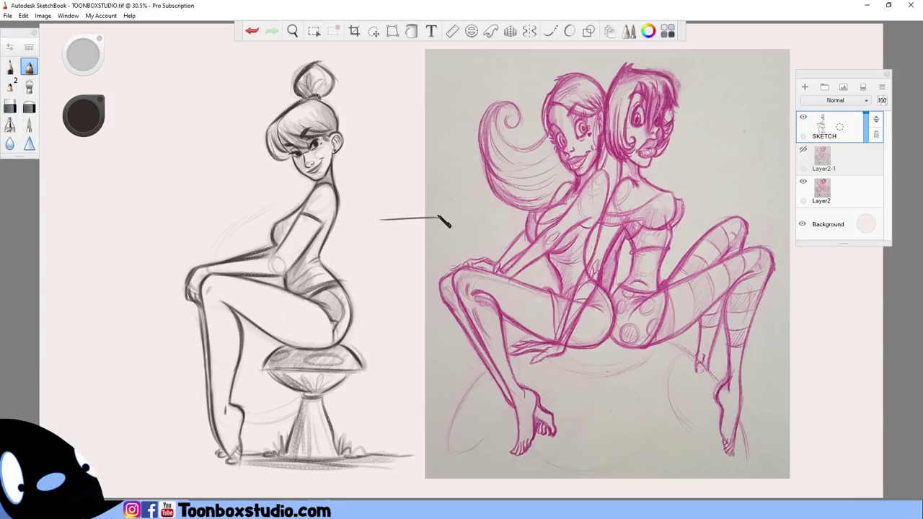
drag(380, 220, 386, 223)
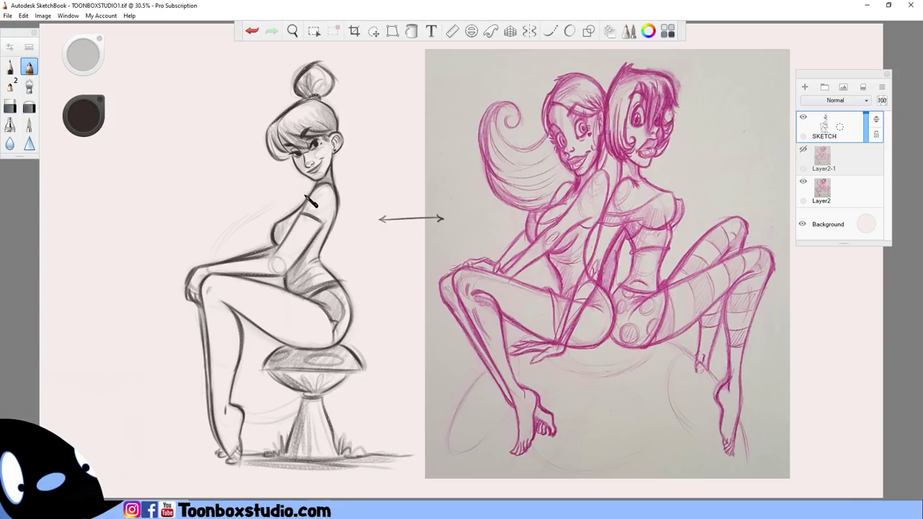
Step: Touch up the contours of the figure's neck, waist, thigh and lower leg with the brush and eraser
key(bracketright)
drag(320, 185, 328, 189)
key(e)
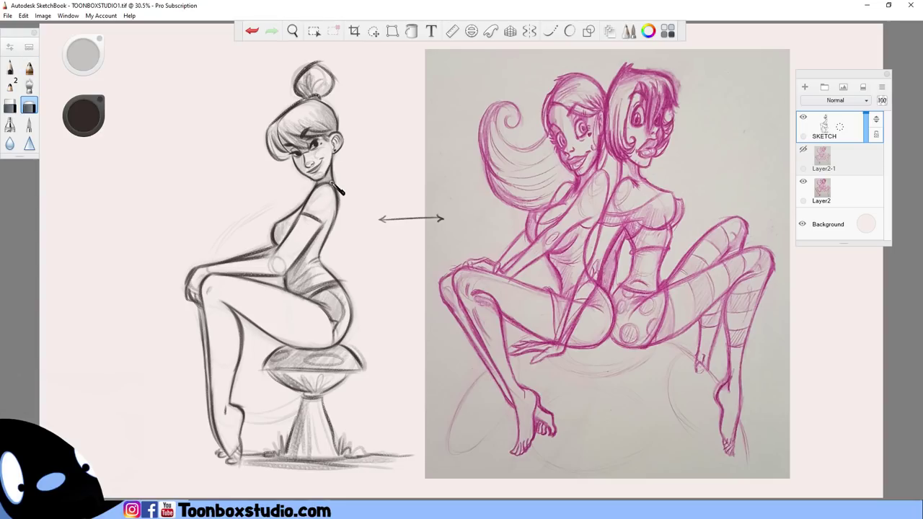
key(e)
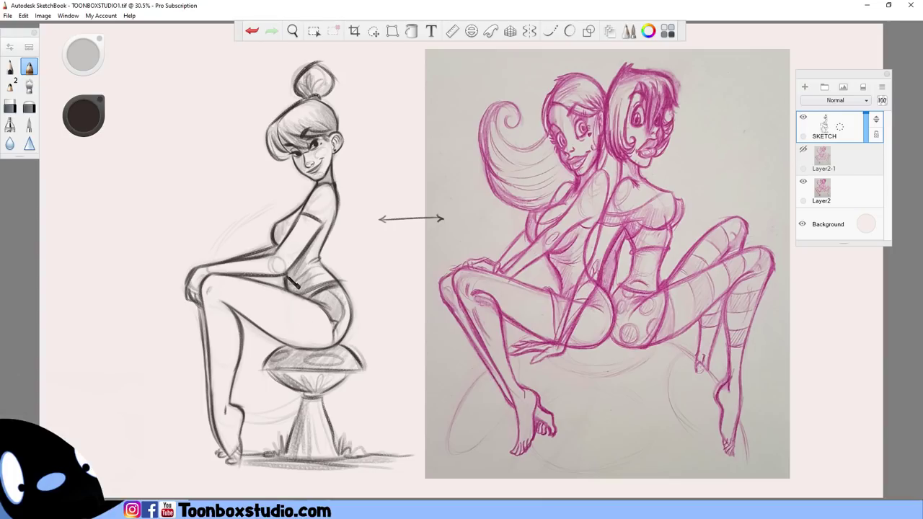
key(e)
key(e)
drag(245, 280, 317, 305)
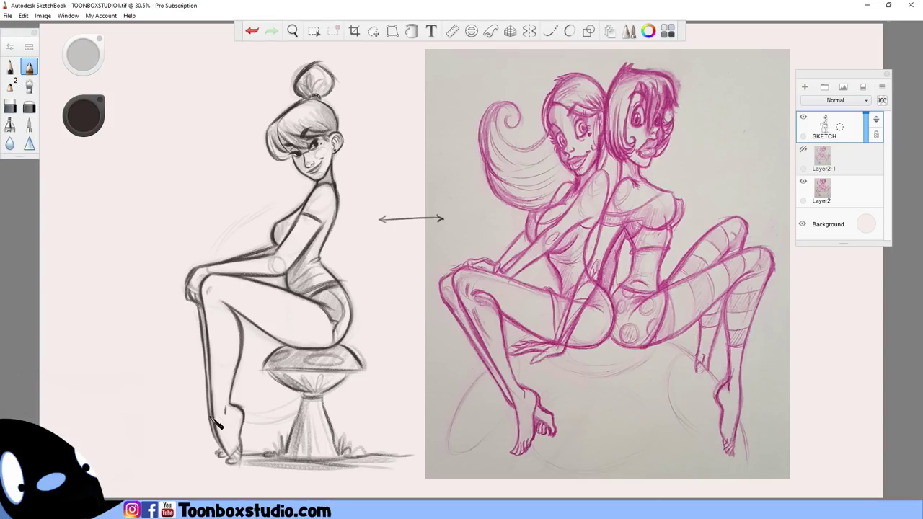
Step: Isolate the mouth with a lasso selection and adjust it slightly on the face
click(376, 31)
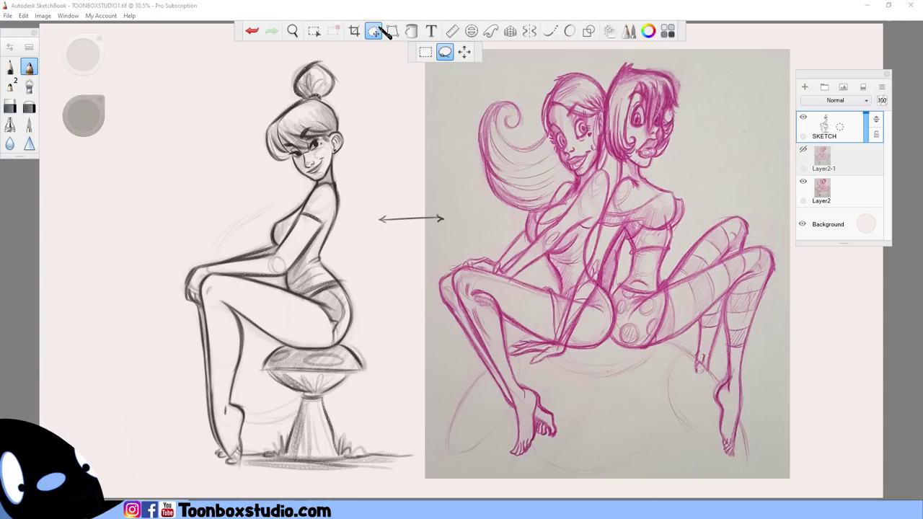
key(space)
drag(340, 208, 532, 158)
drag(404, 137, 502, 298)
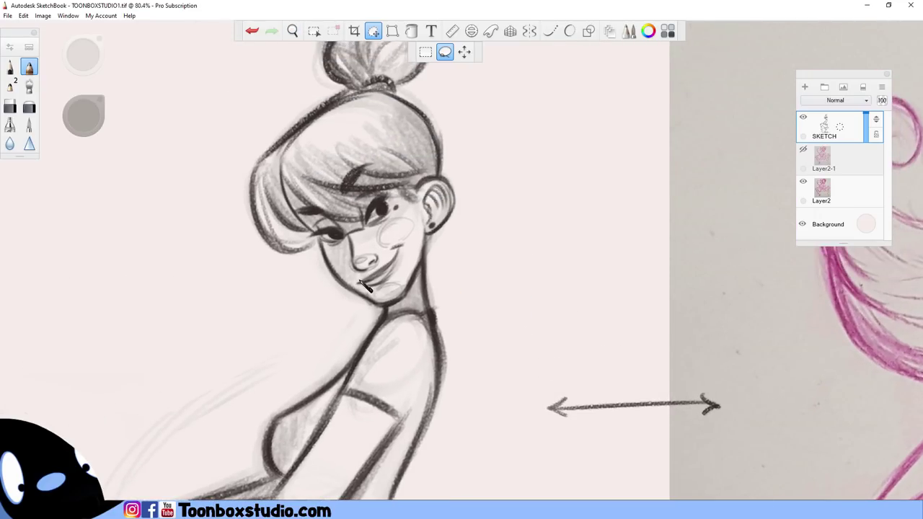
mouse_move(355, 286)
mouse_down()
mouse_move(399, 268)
mouse_move(407, 244)
mouse_move(394, 245)
mouse_move(369, 276)
mouse_up()
key(space)
click(548, 380)
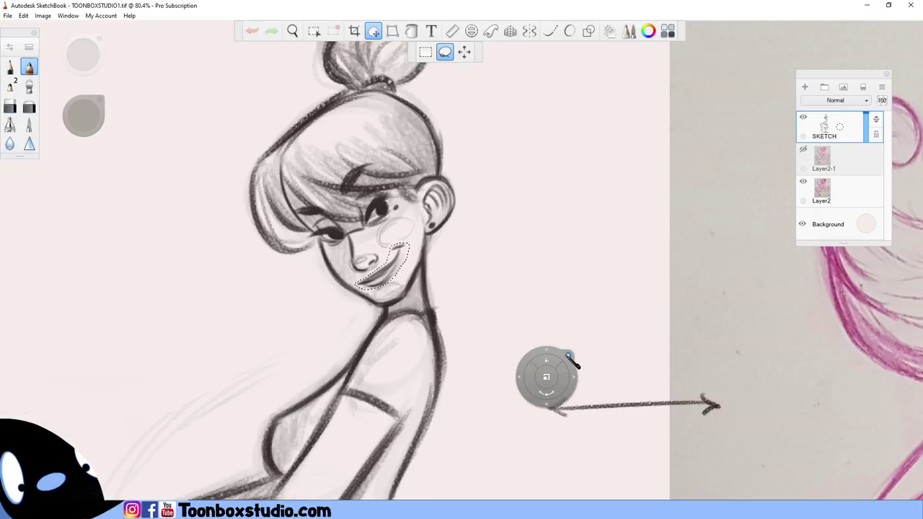
key(b)
key(ctrl+0)
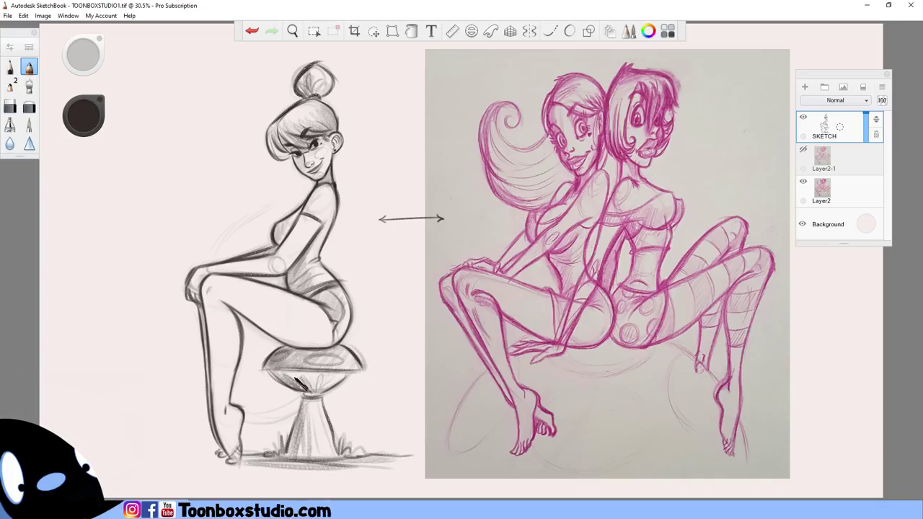
Step: Clean up the mushroom cap's edge and strengthen the shading on its cap, stem and the ground below
key(e)
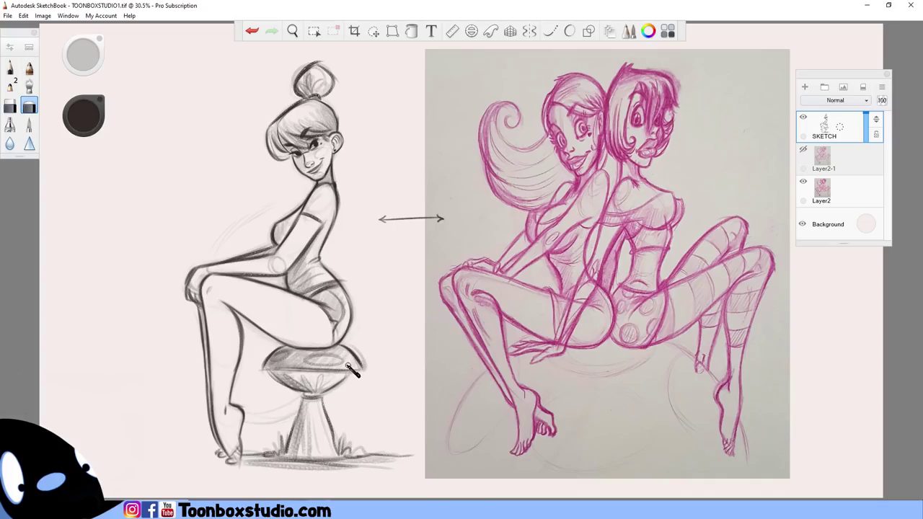
key(e)
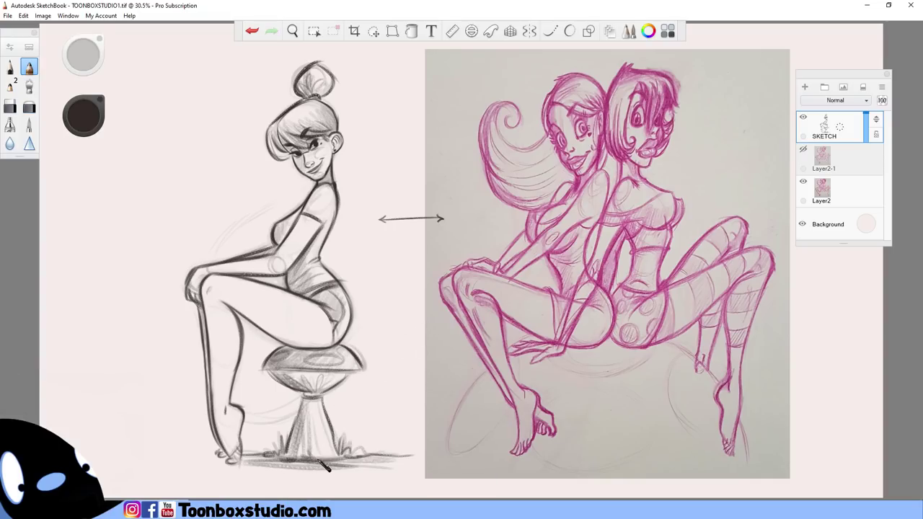
drag(324, 466, 333, 468)
key(b)
drag(354, 151, 342, 227)
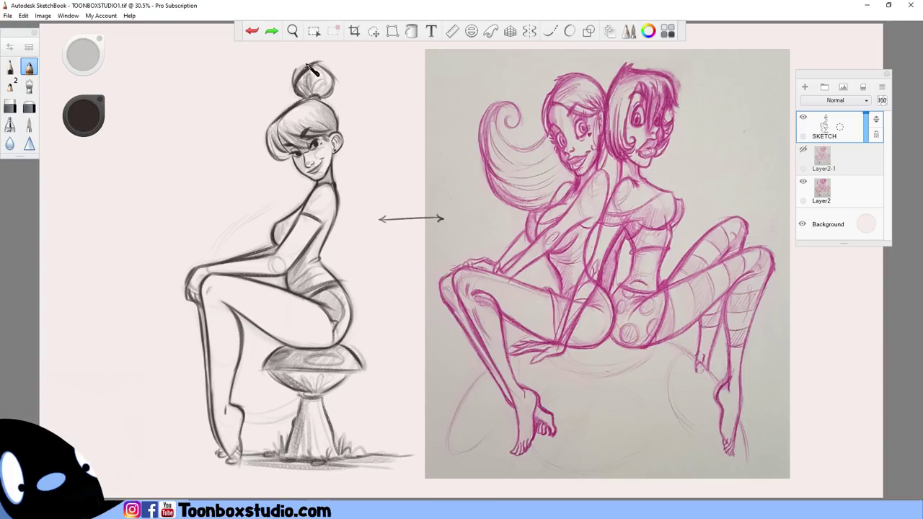
Step: Darken the hair bun, clean the edge of the mushroom cap and add grass at the stem's base
key(])
key(e)
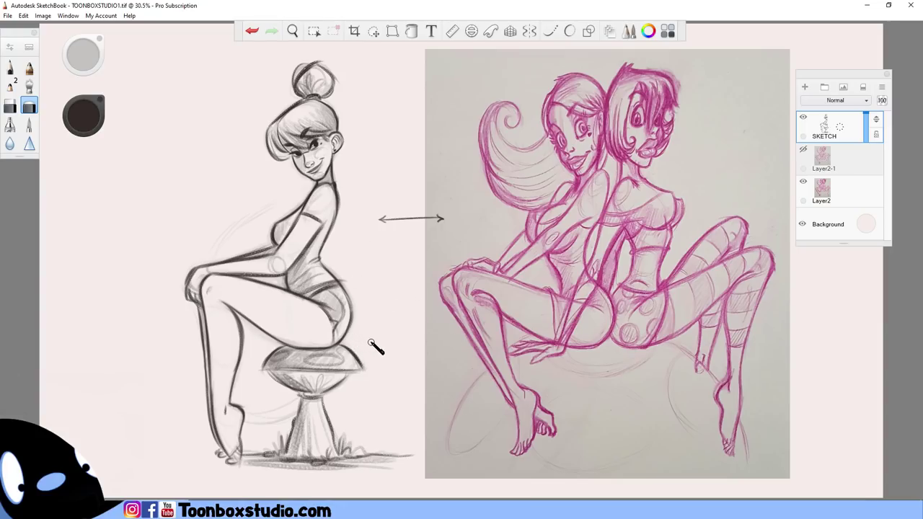
key(ctrl+z)
key(b)
drag(372, 340, 413, 316)
key(ctrl+y)
key(s)
key(e)
key(e)
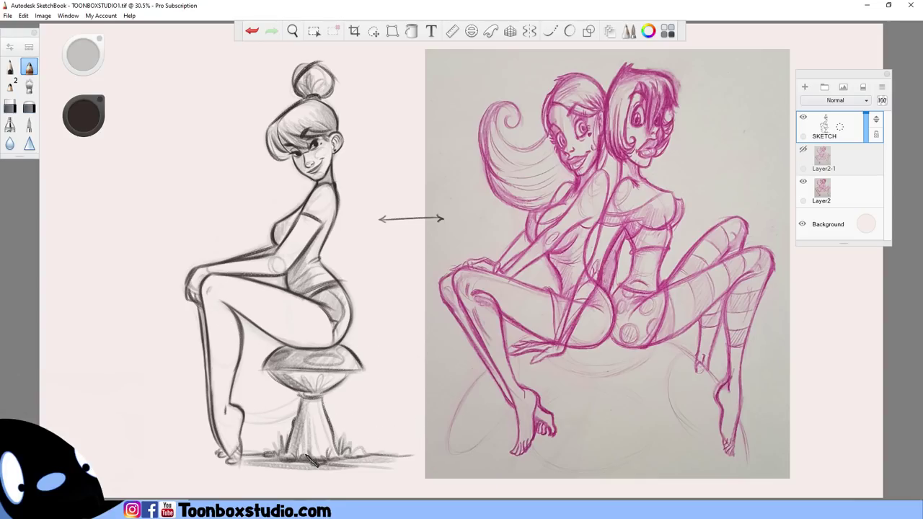